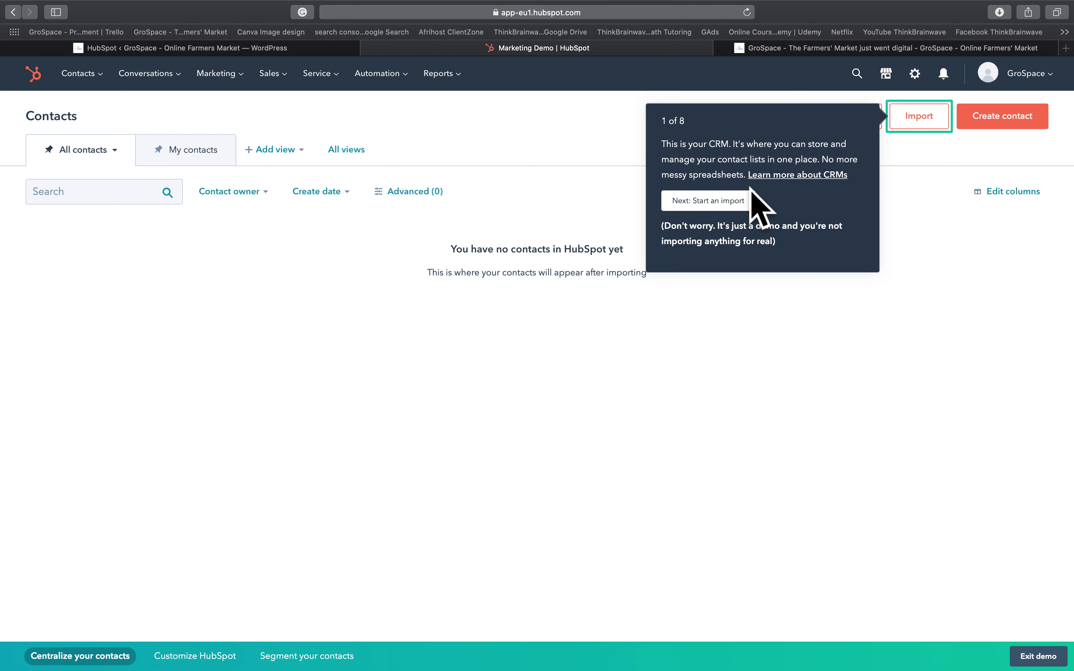
- Upload the sample my_contact_list.csv as a contacts import and continue to the Contacts list
click(749, 206)
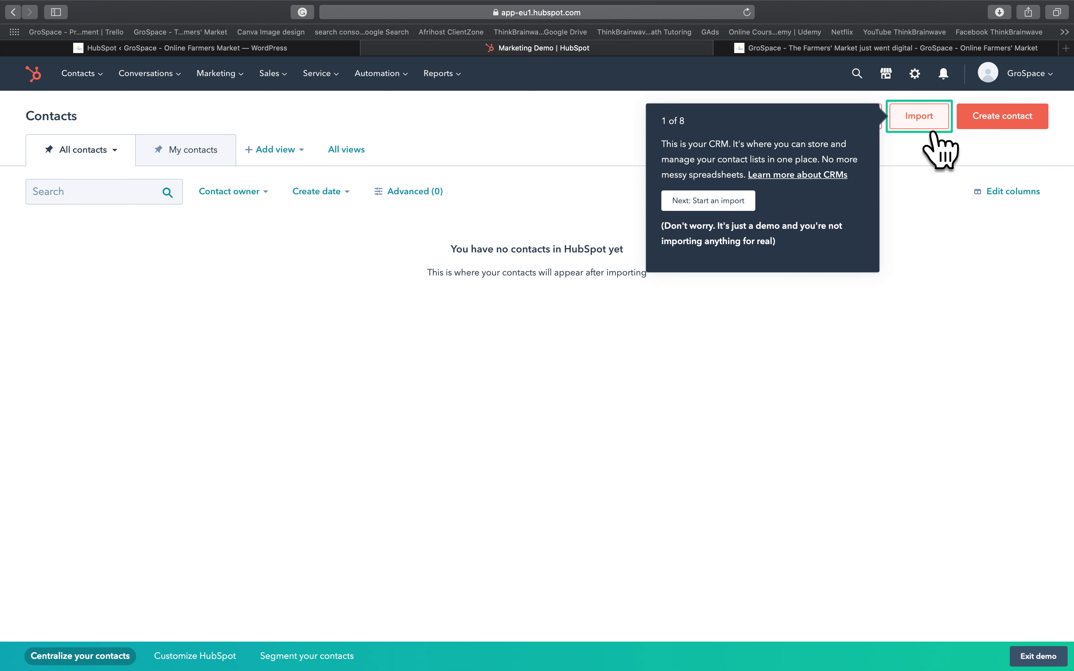
click(928, 116)
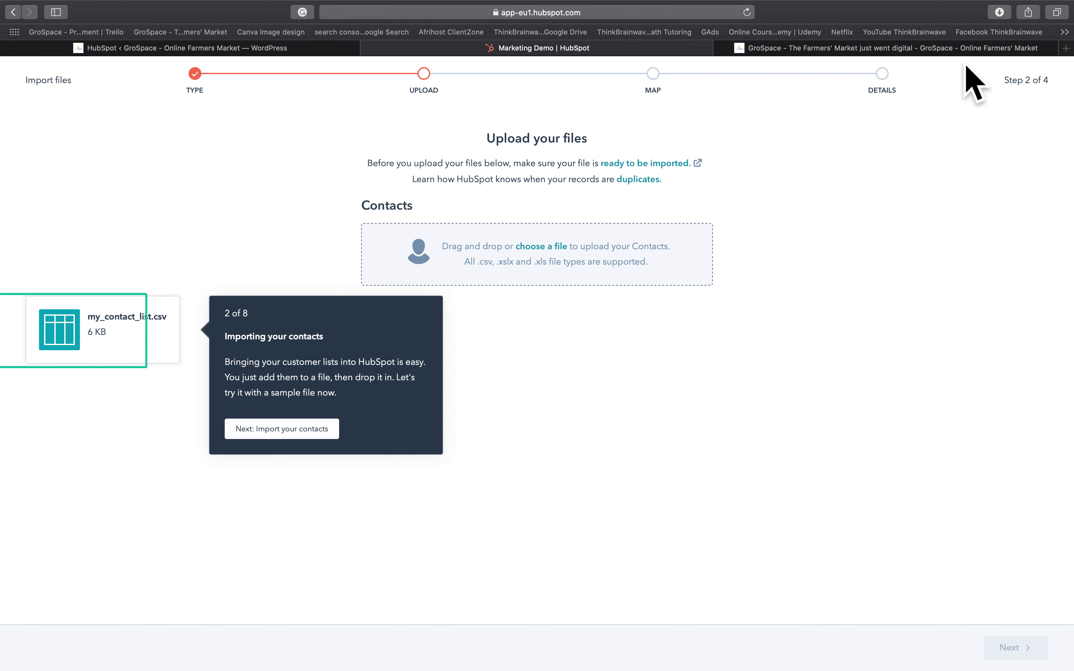
mouse_move(86, 3)
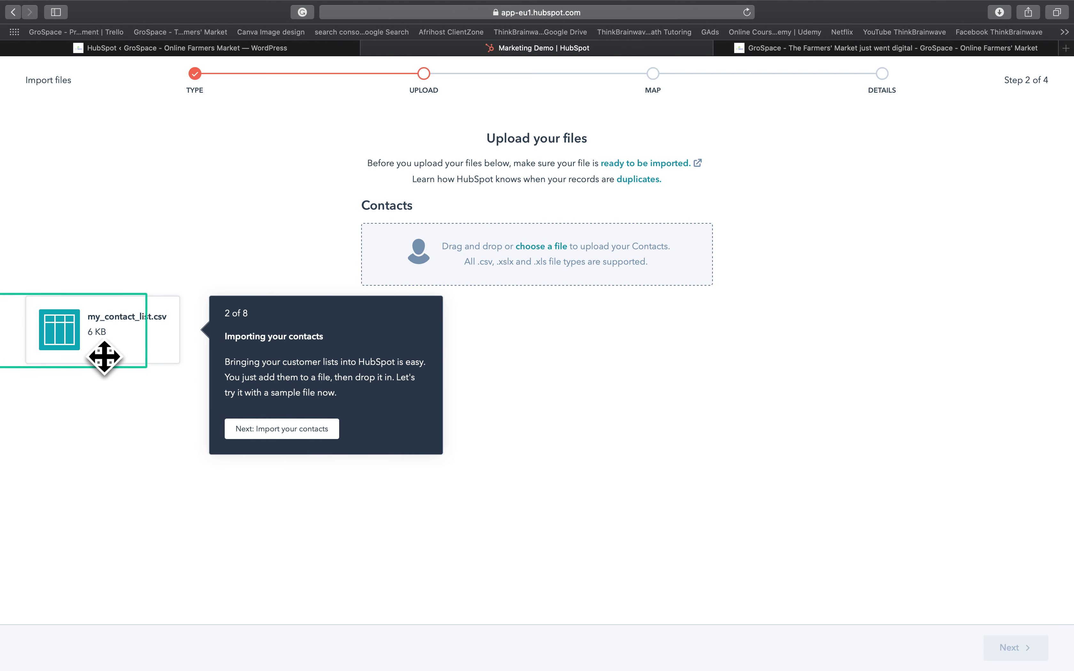
drag(104, 356, 480, 283)
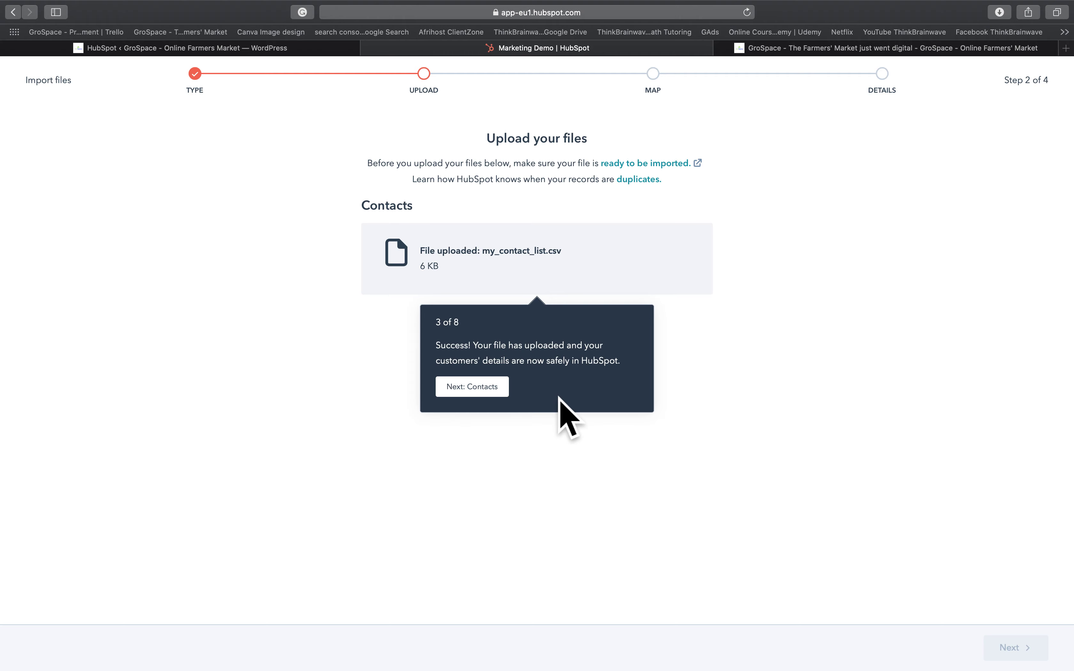
click(515, 406)
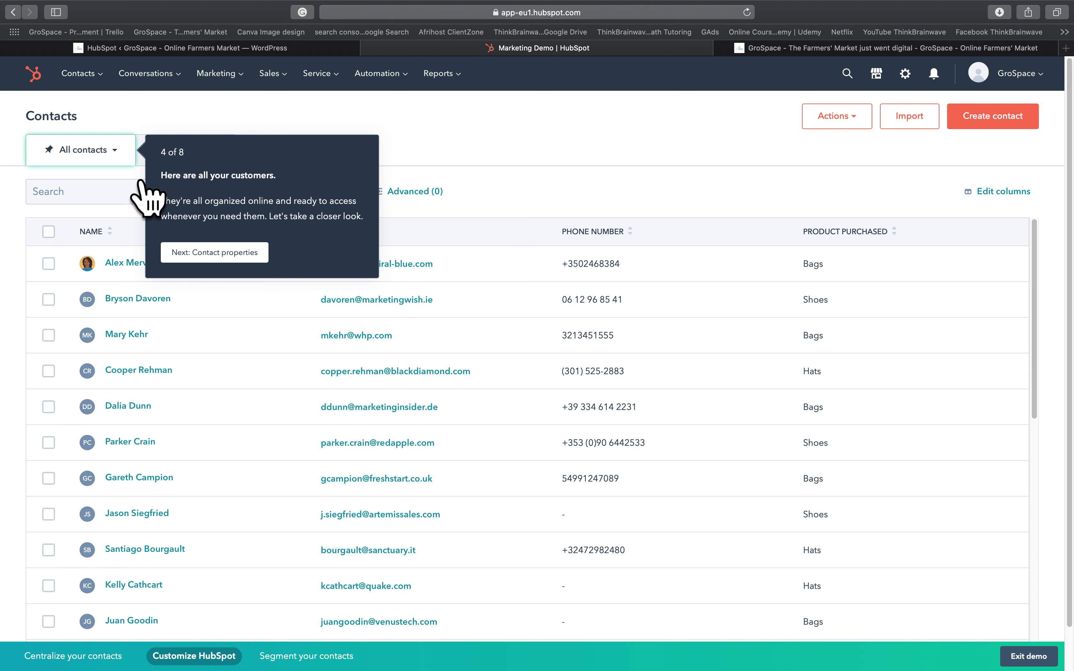
click(139, 171)
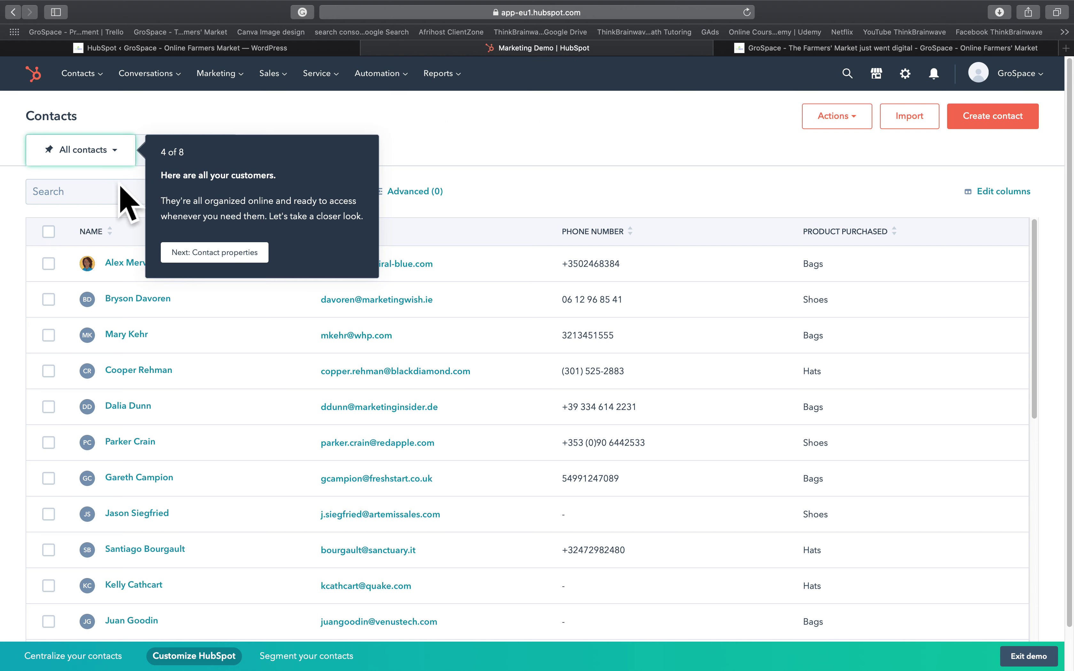
click(101, 161)
click(140, 174)
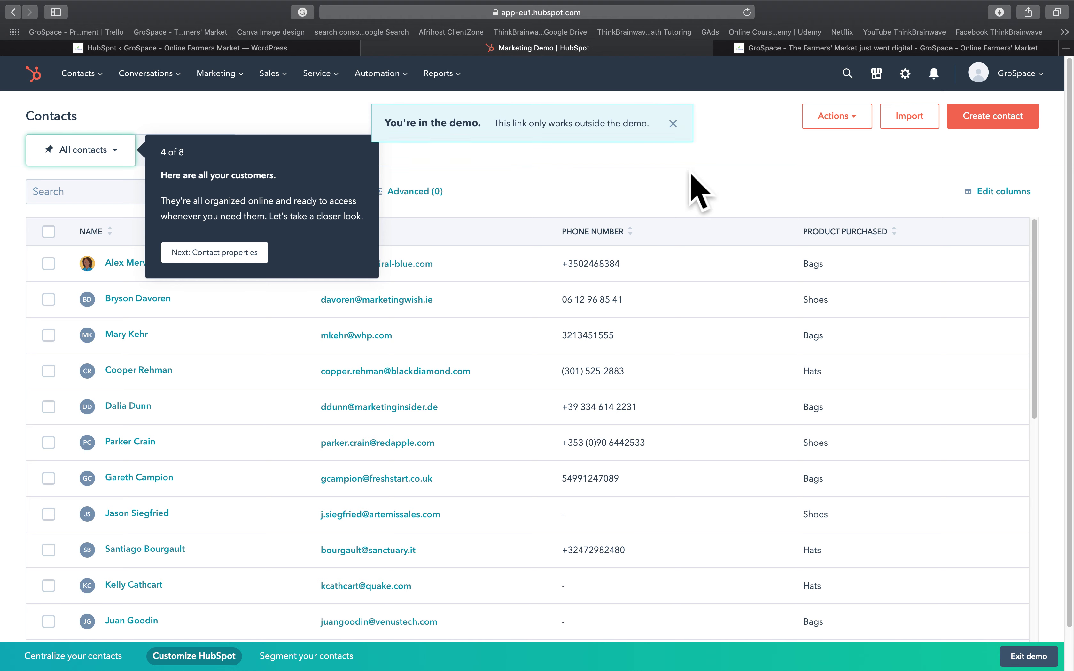
scroll(228, 352, down, 8)
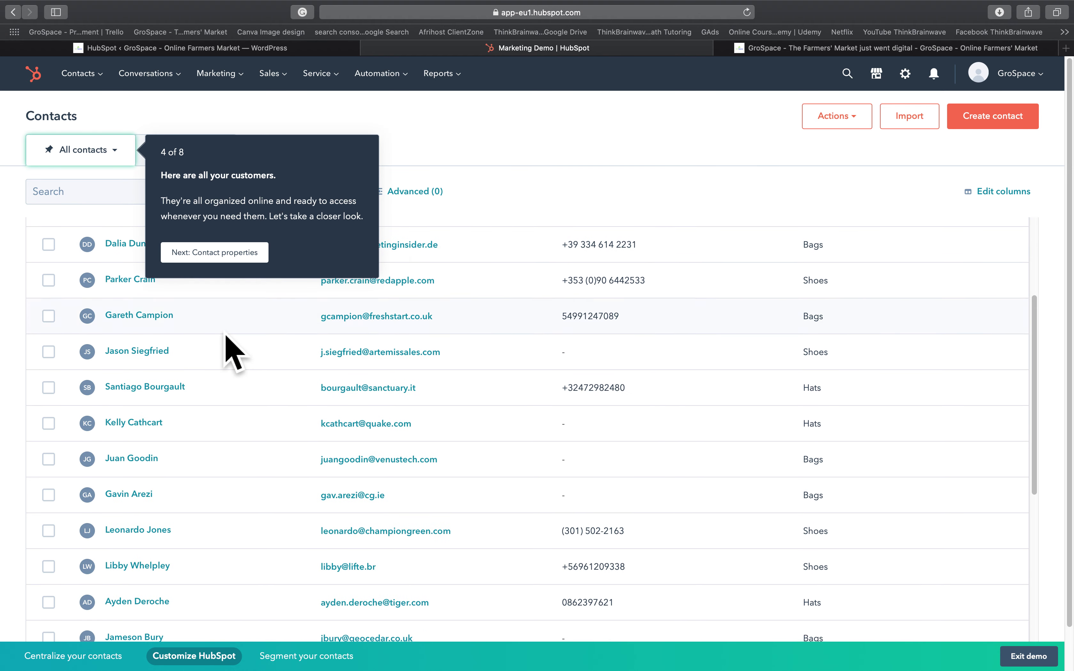
scroll(228, 352, down, 2)
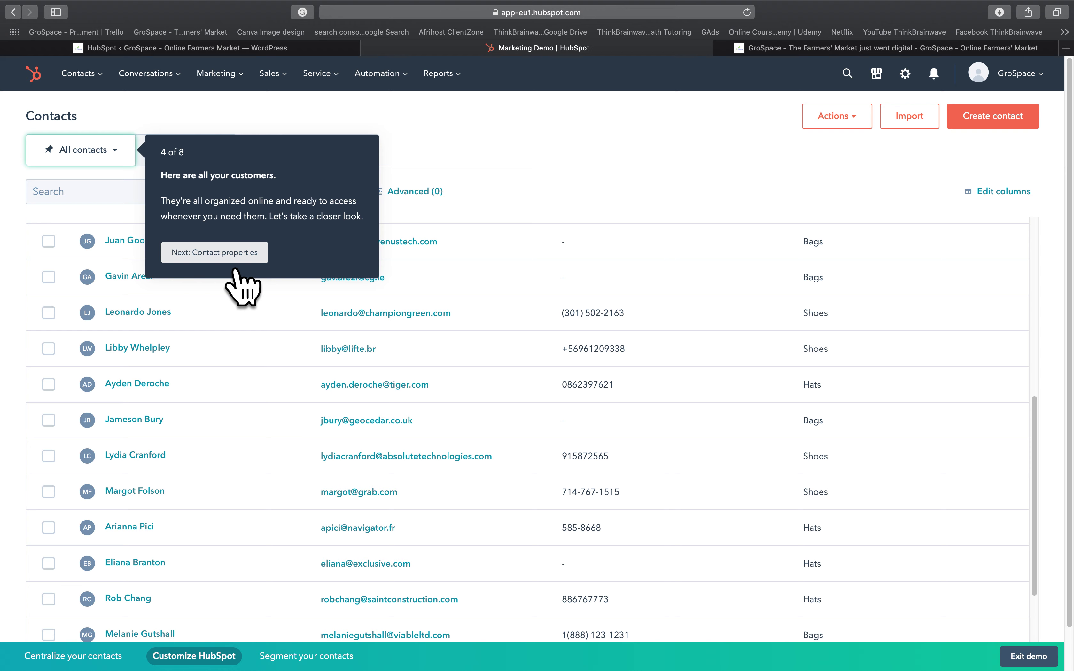
- Sort contacts by Product Purchased in both directions and advance the tour to step 6
click(257, 257)
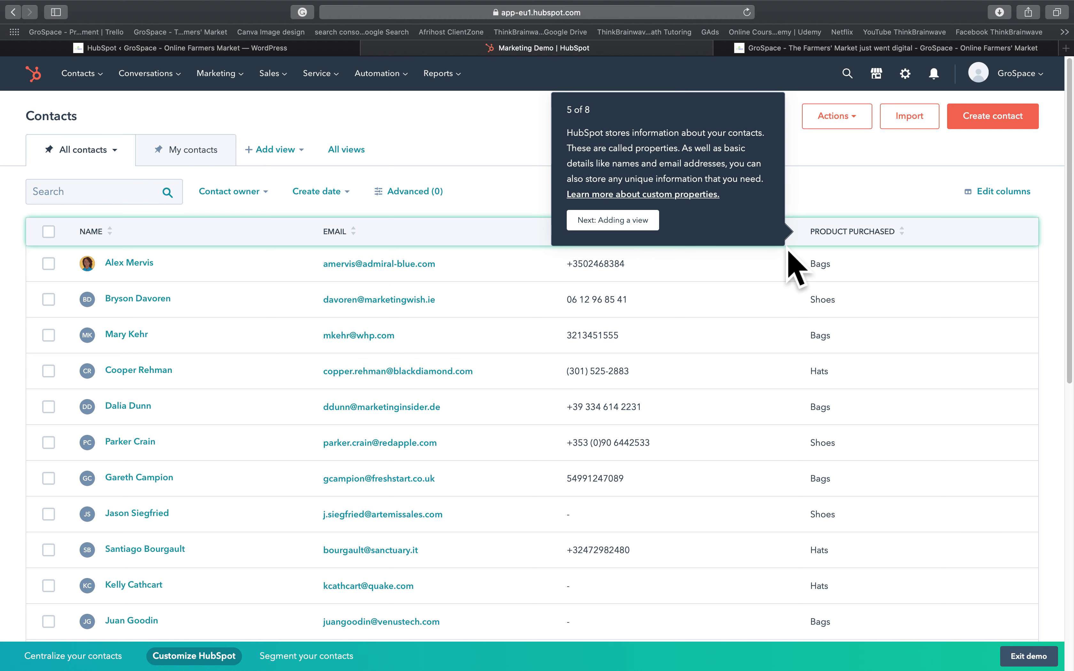
click(883, 247)
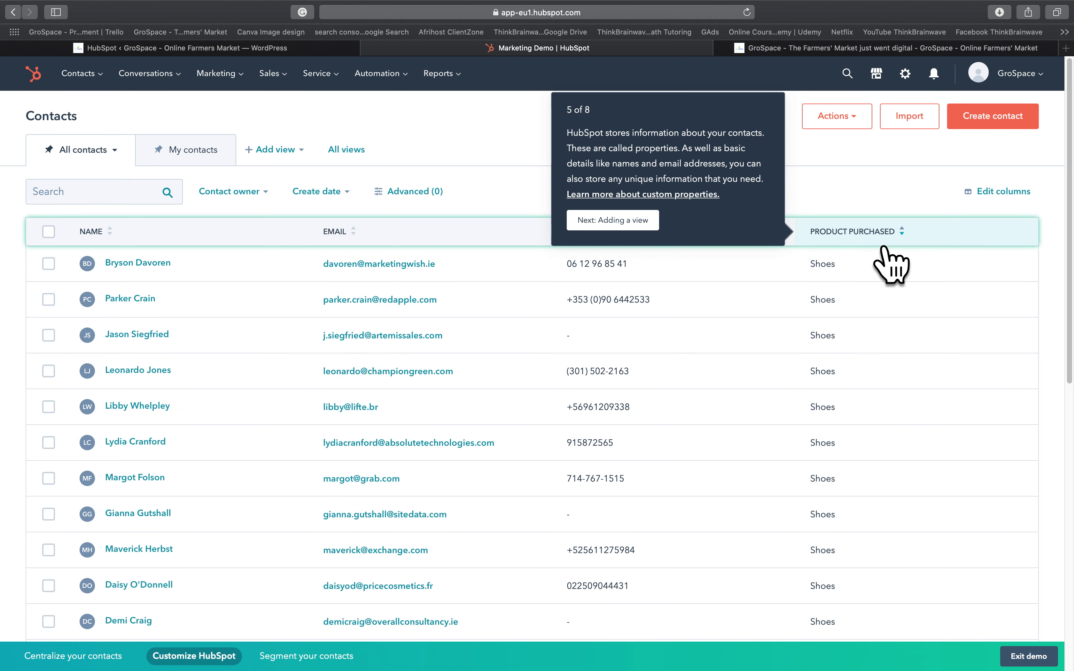
click(883, 246)
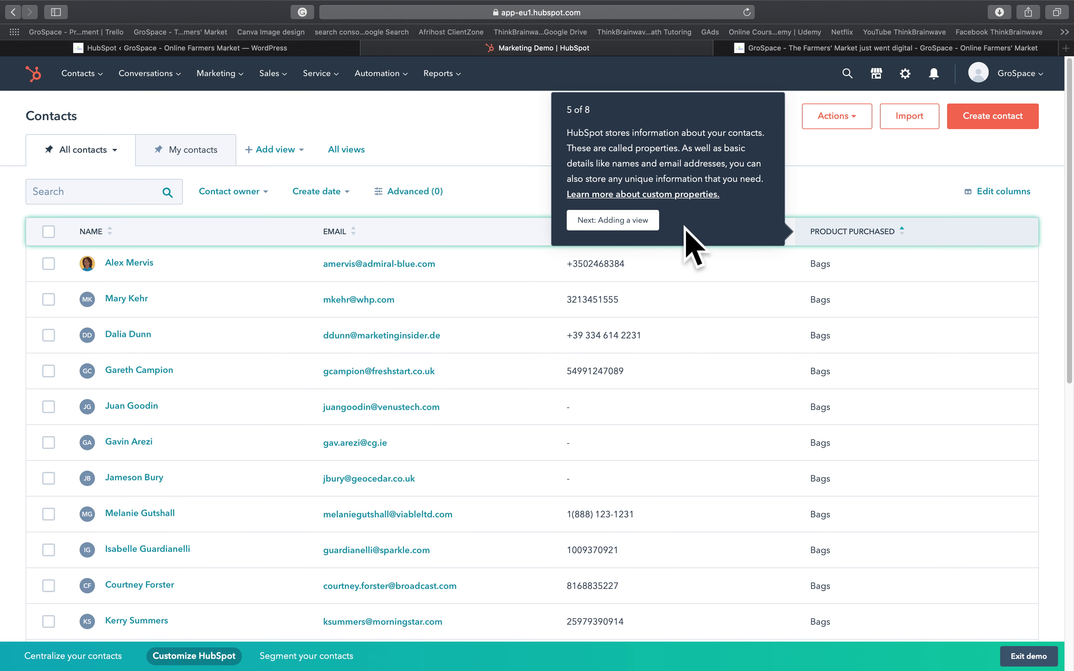
click(645, 227)
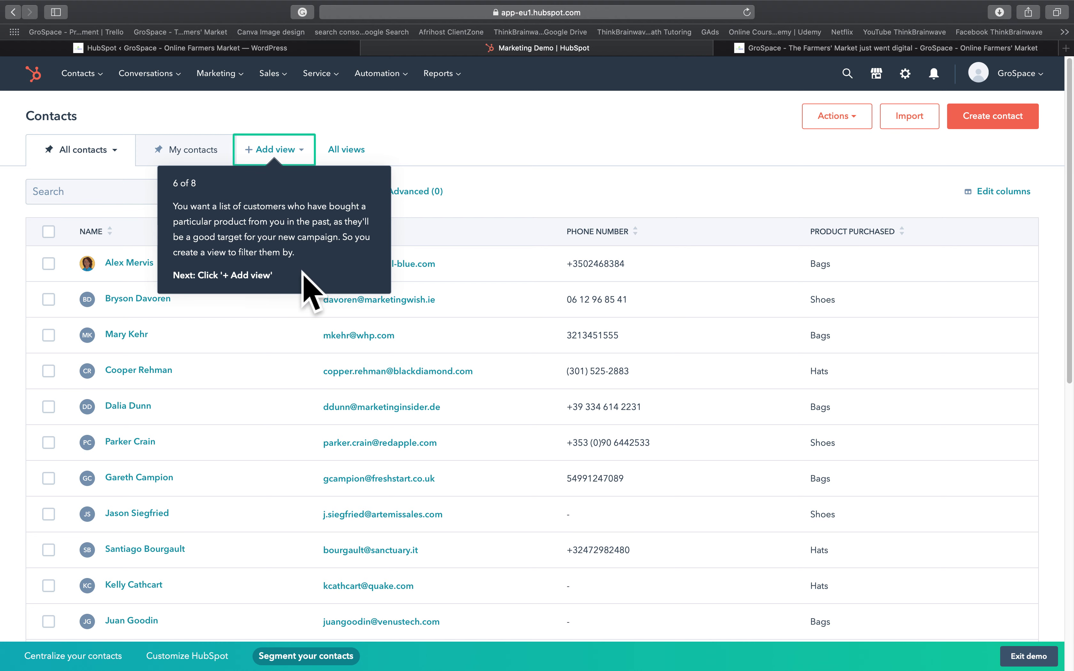
- Add the Footwear customers view to show only contacts who bought Shoes
click(295, 171)
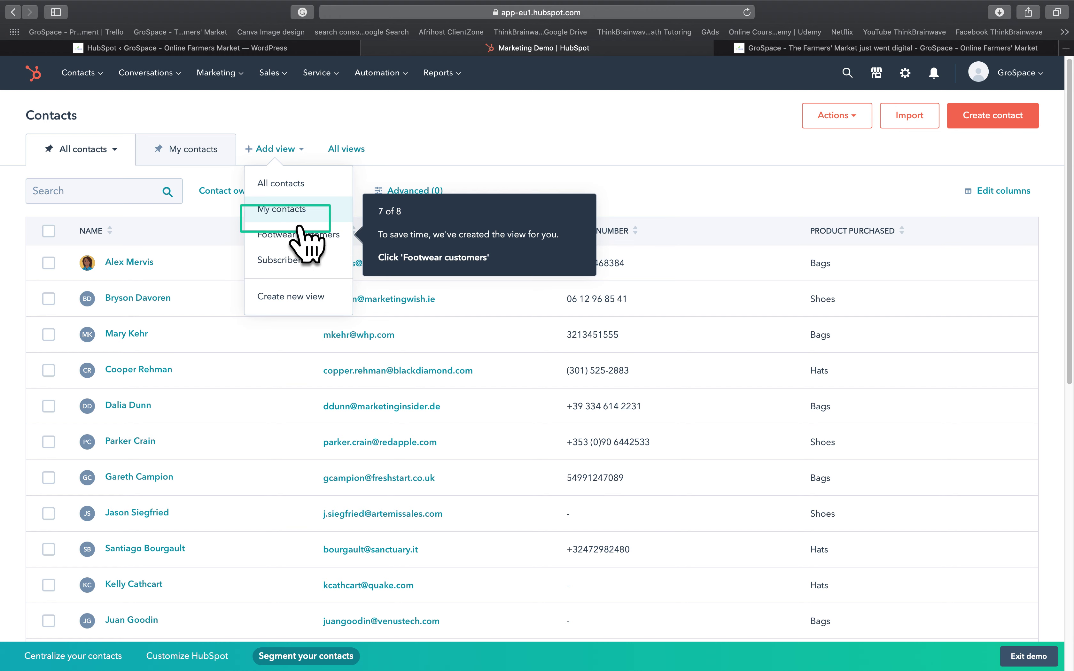
click(310, 242)
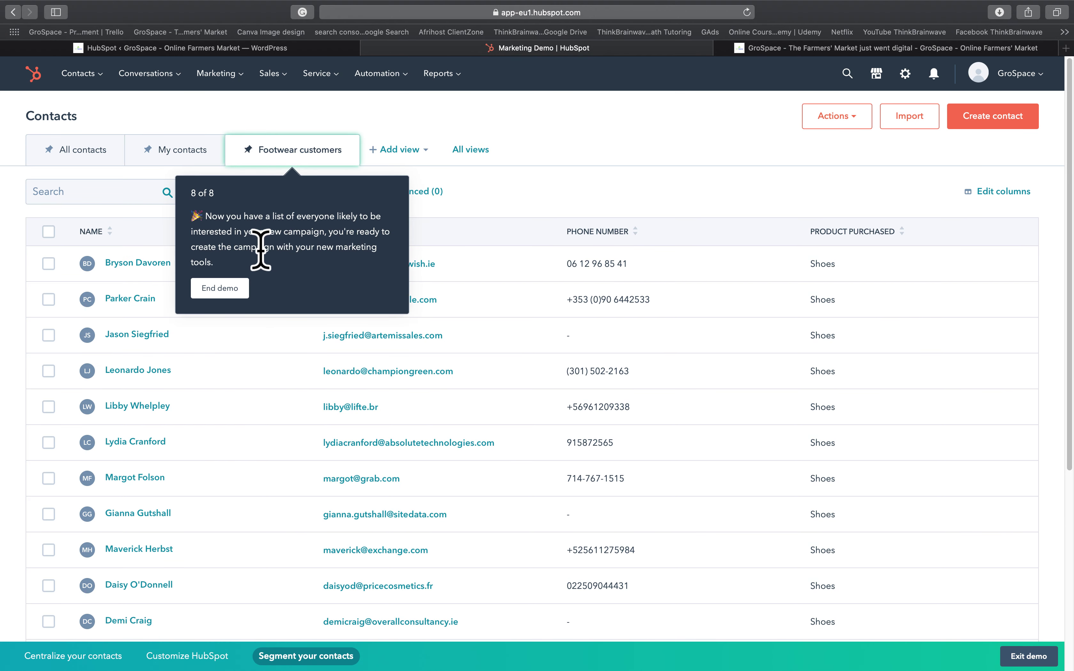
click(220, 288)
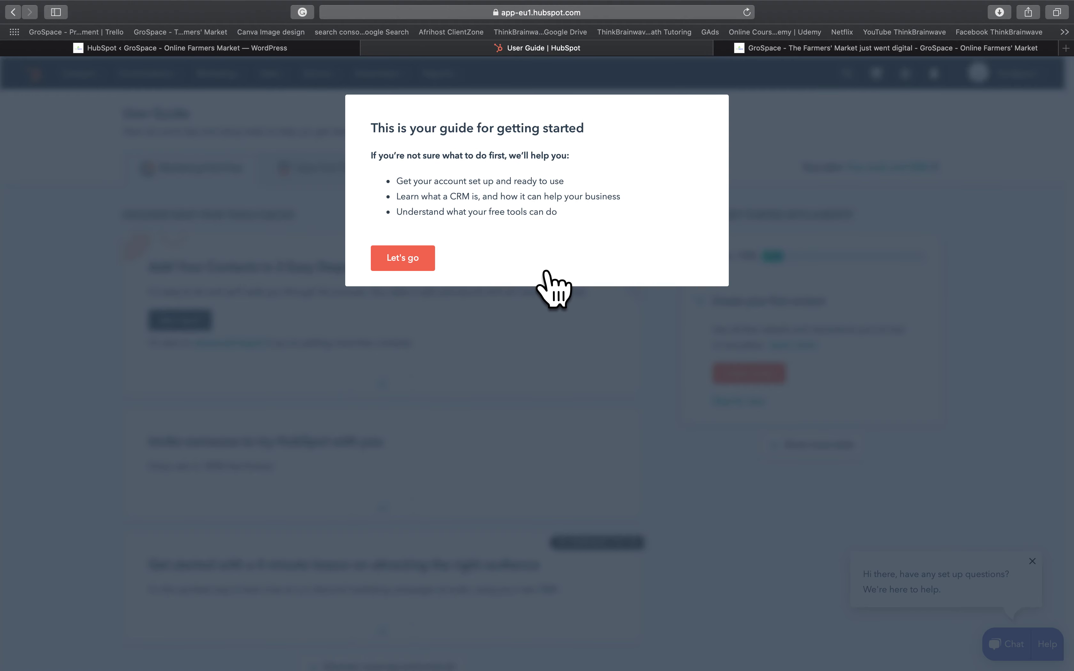
- Accept 'Let's go' to close the getting-started welcome dialog
key(Return)
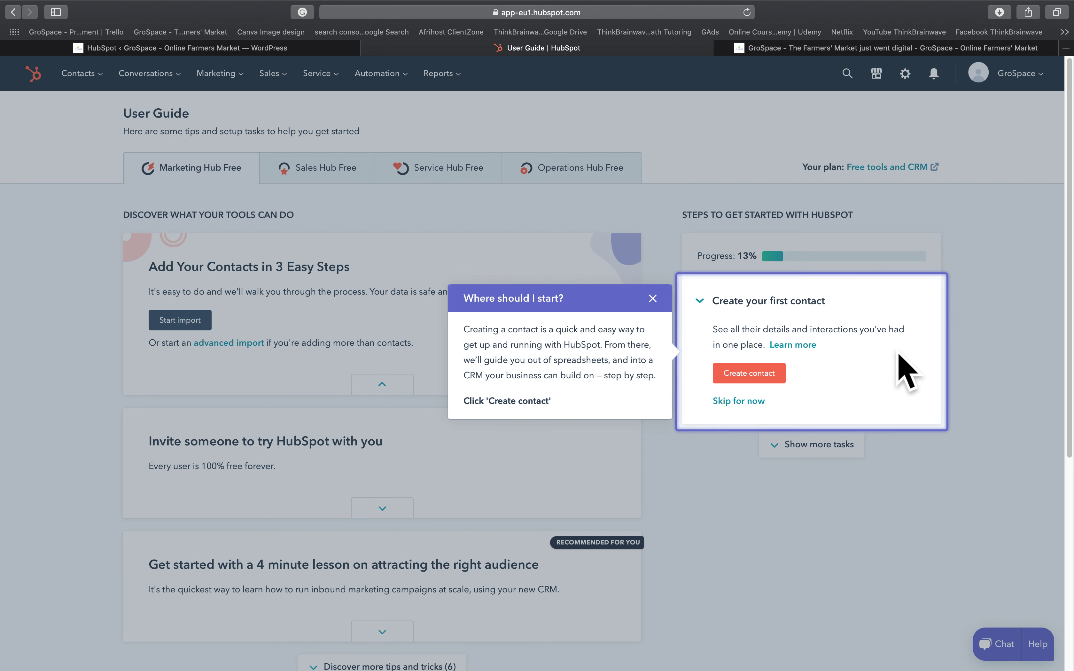
- Start a new contact and enter the contact's email, first name and last name
click(754, 376)
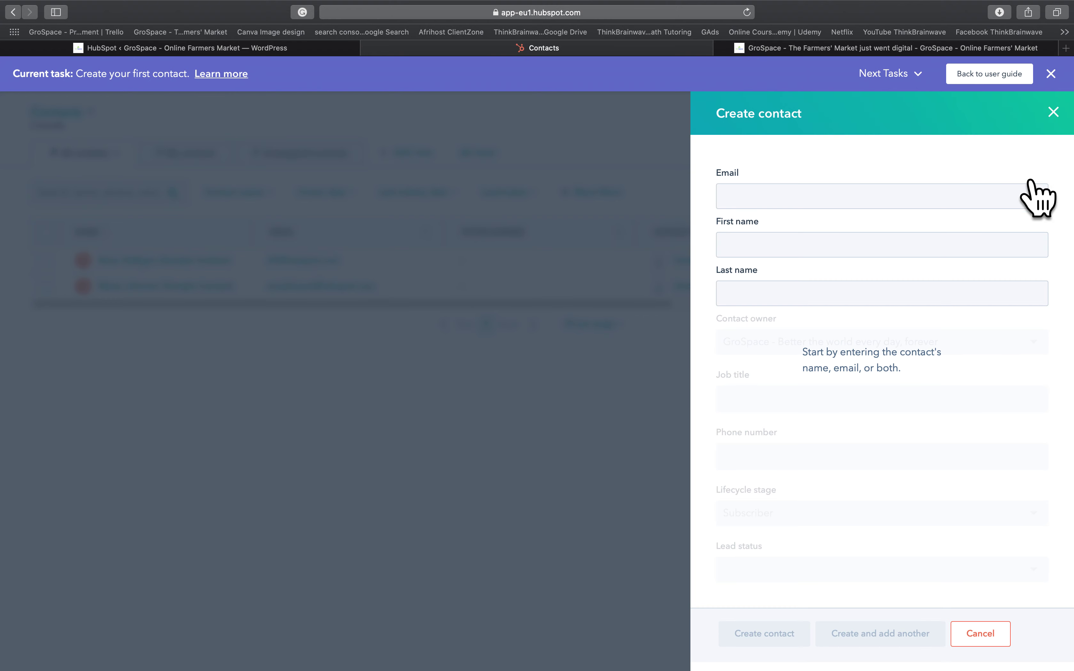
click(798, 203)
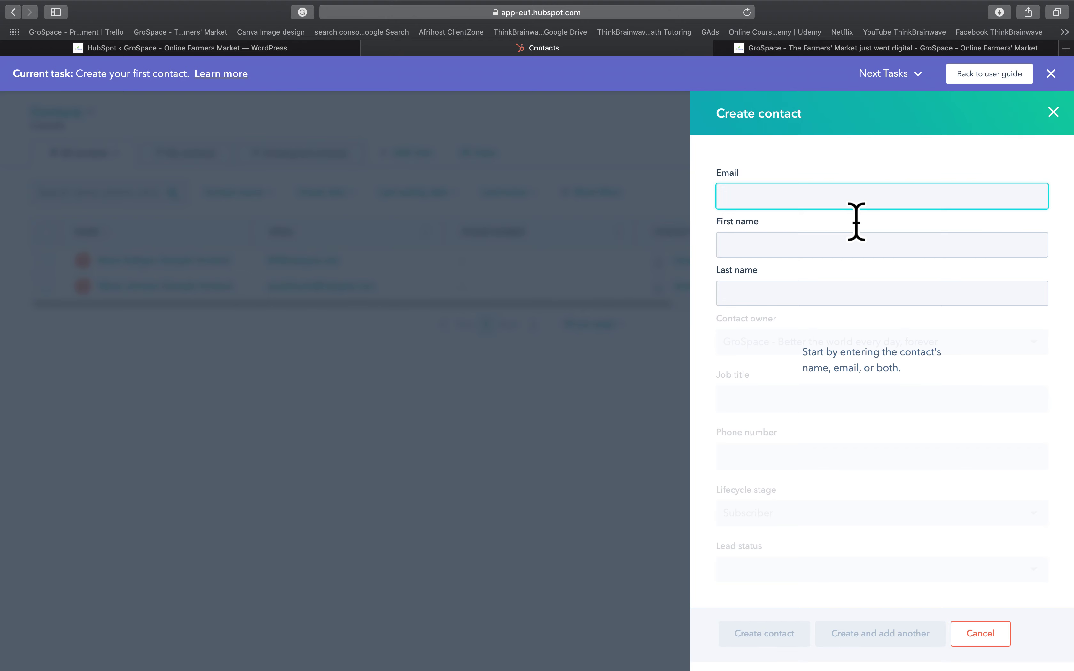
key(Tab)
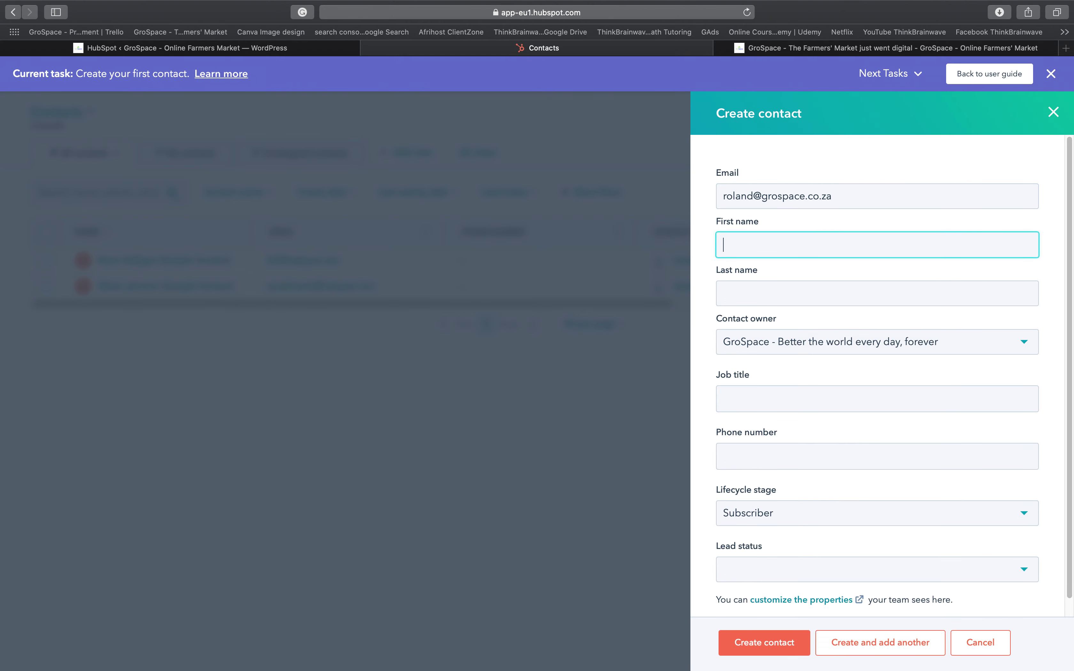
key(Tab)
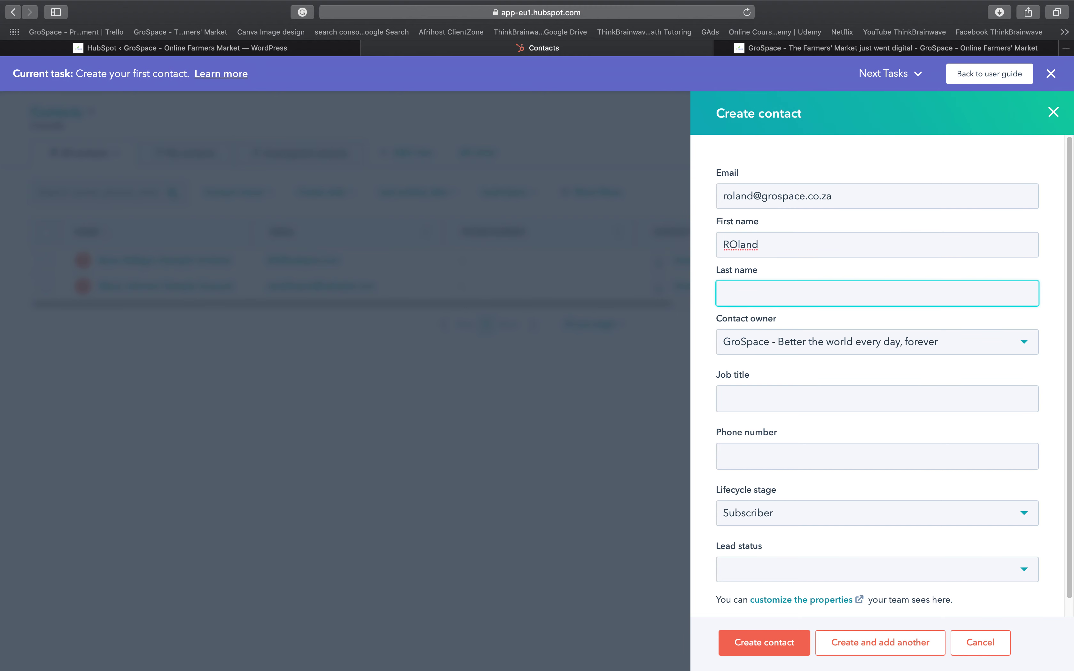
- Fix the first name's capitalisation and keep GroSpace as the contact owner
click(752, 251)
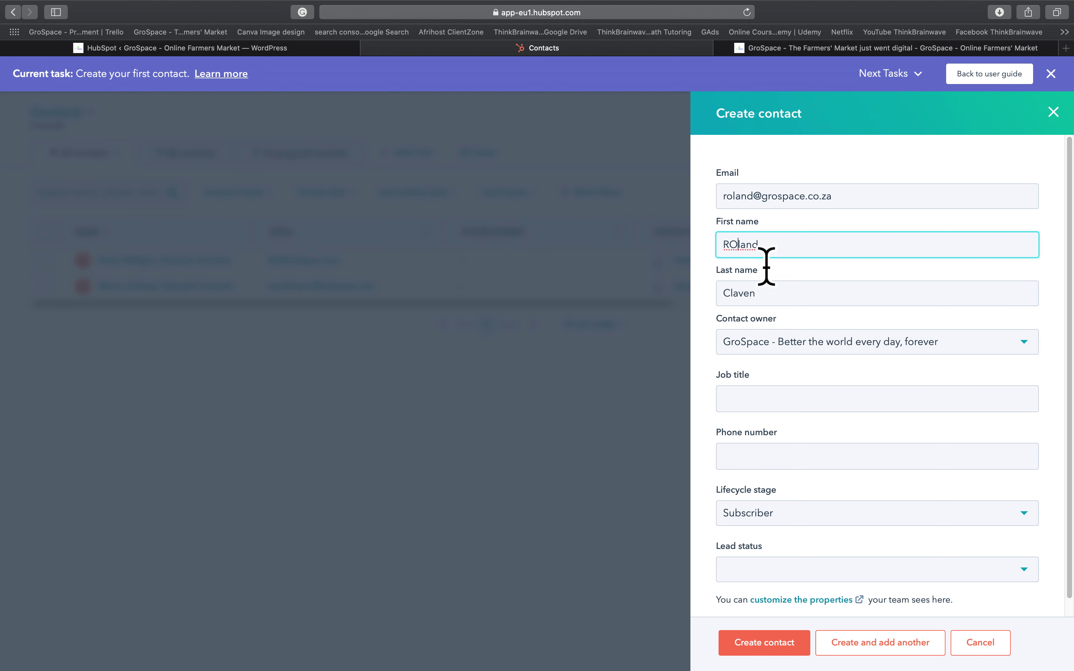
click(736, 244)
key(BackSpace)
text(o)
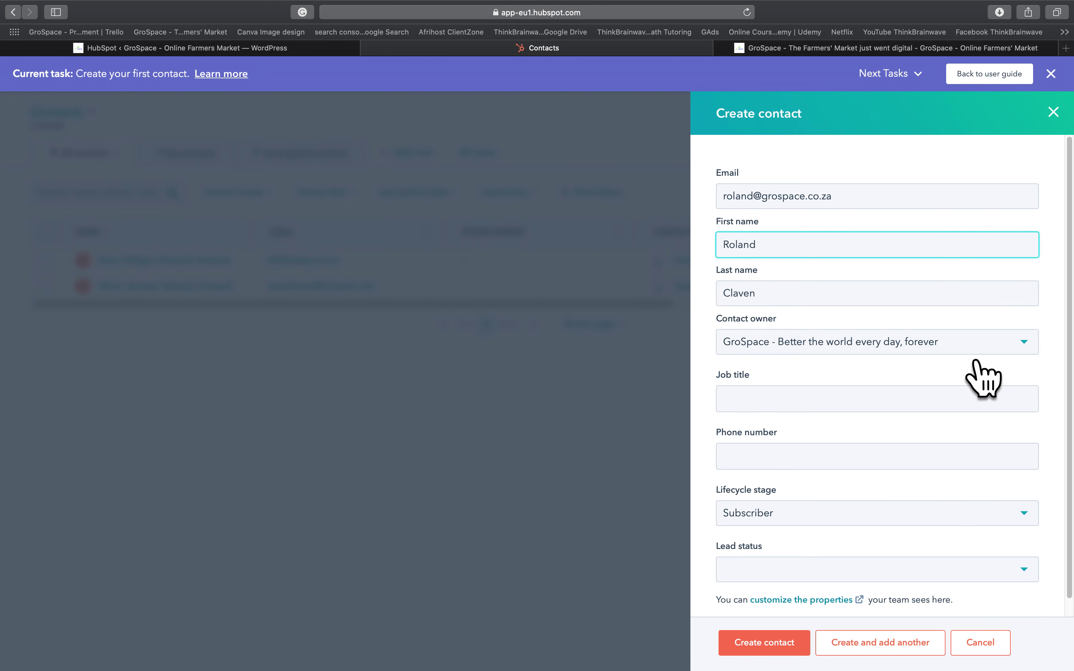
click(808, 355)
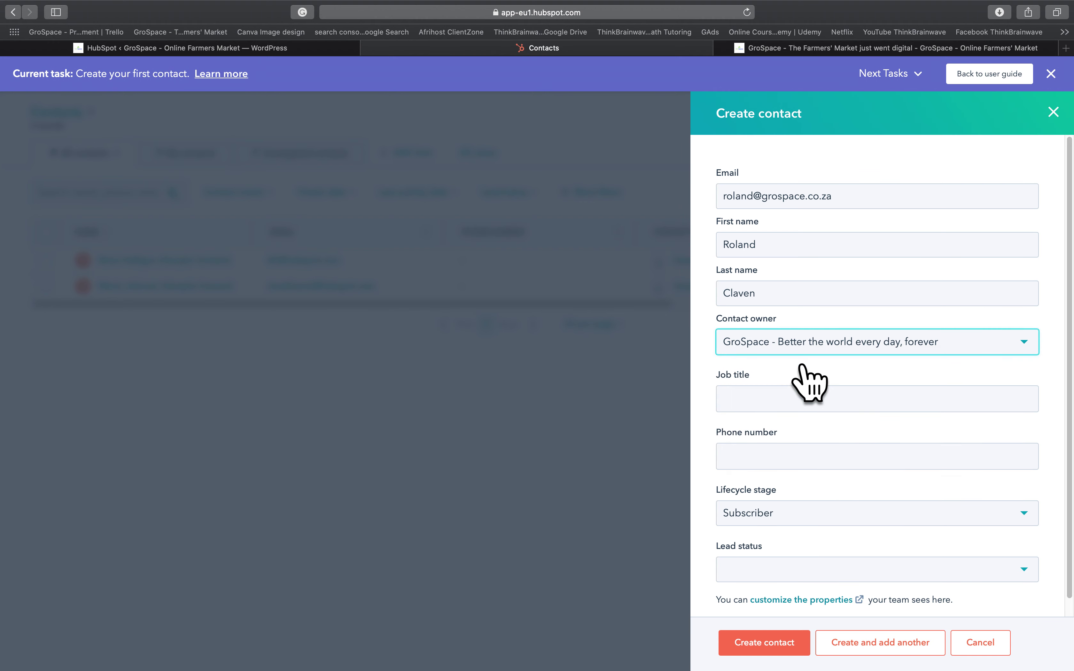
key(Escape)
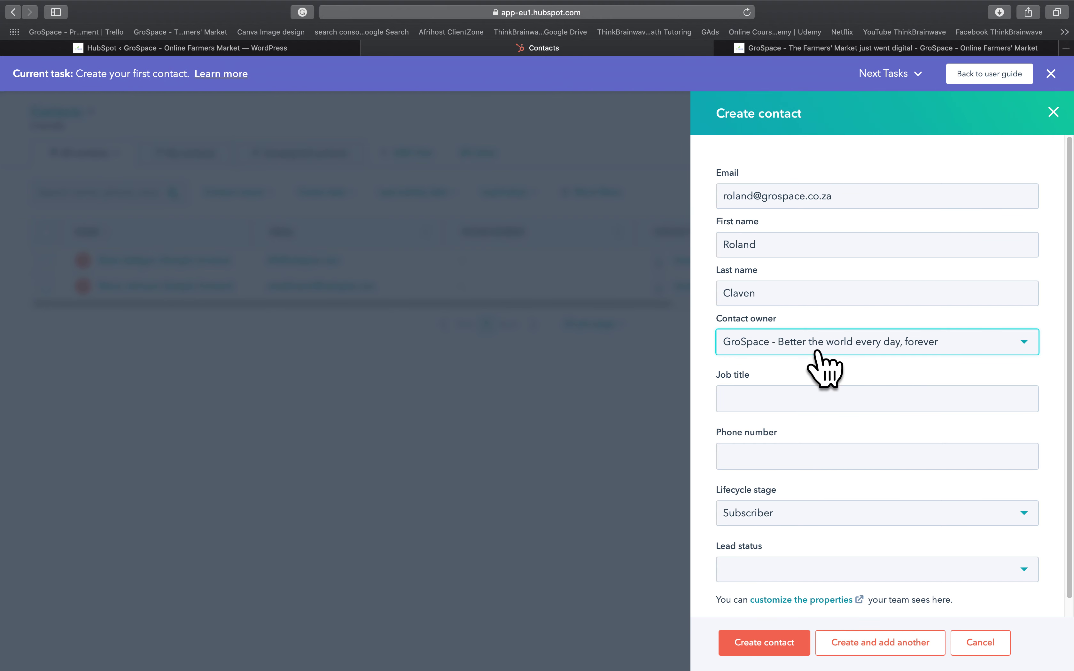
click(797, 402)
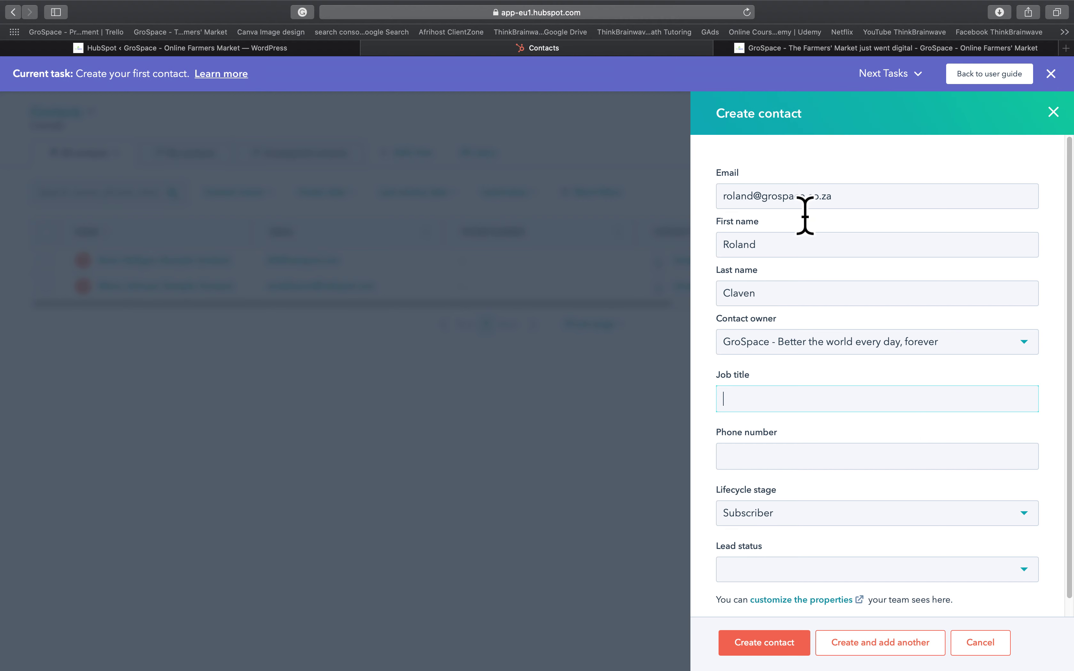
- Replace the contact's email prefix, first name and last name with new details
double_click(746, 199)
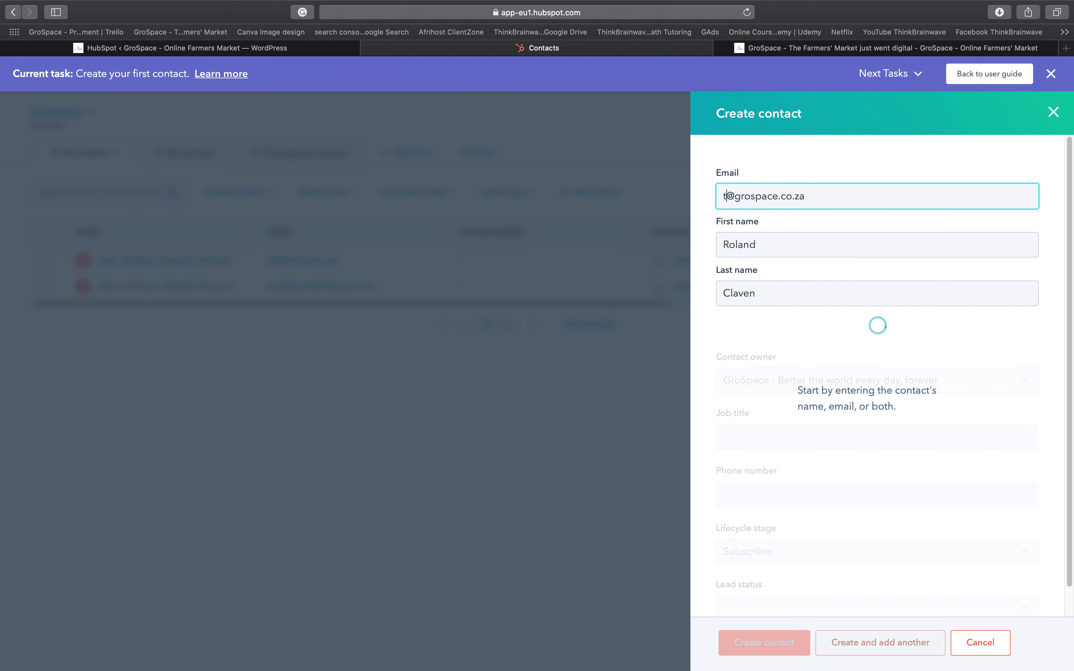
click(855, 256)
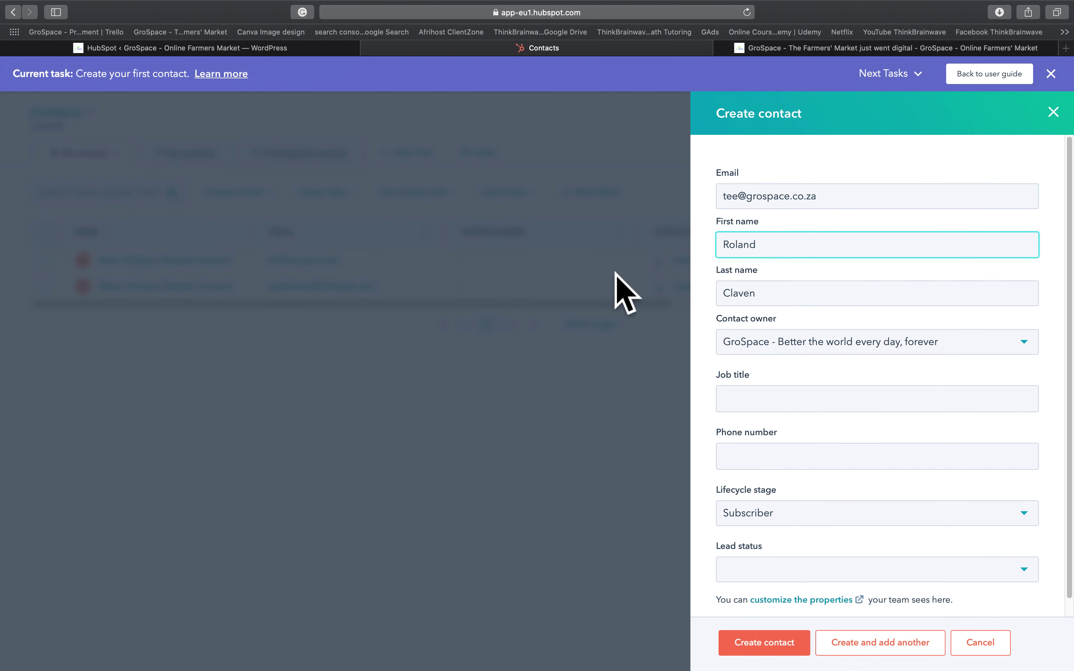
key(super+a)
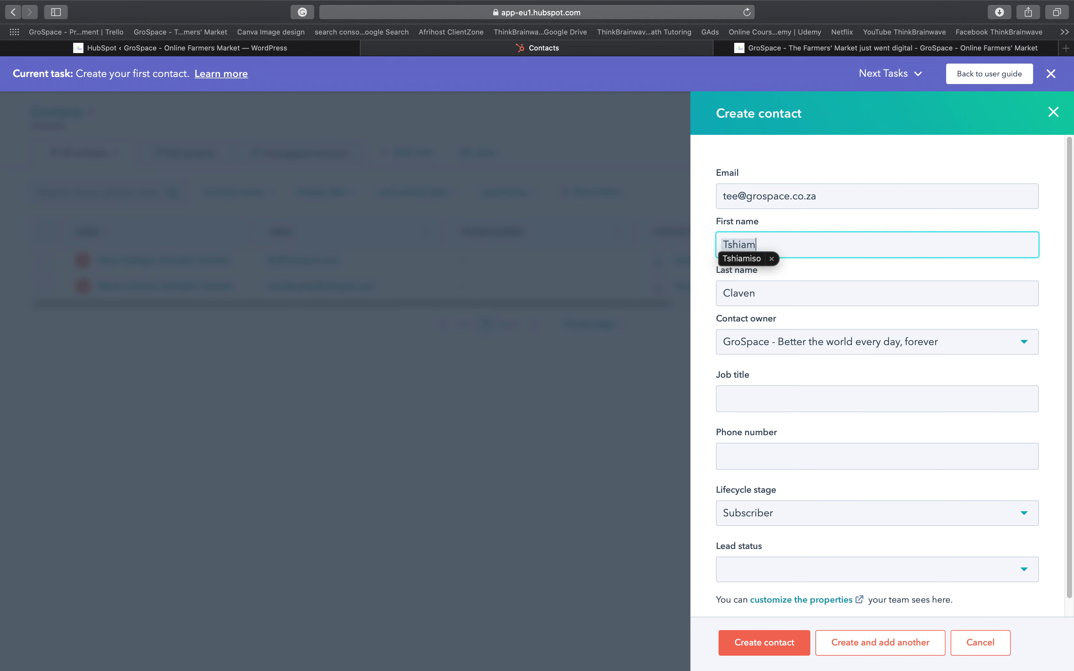
key(Tab)
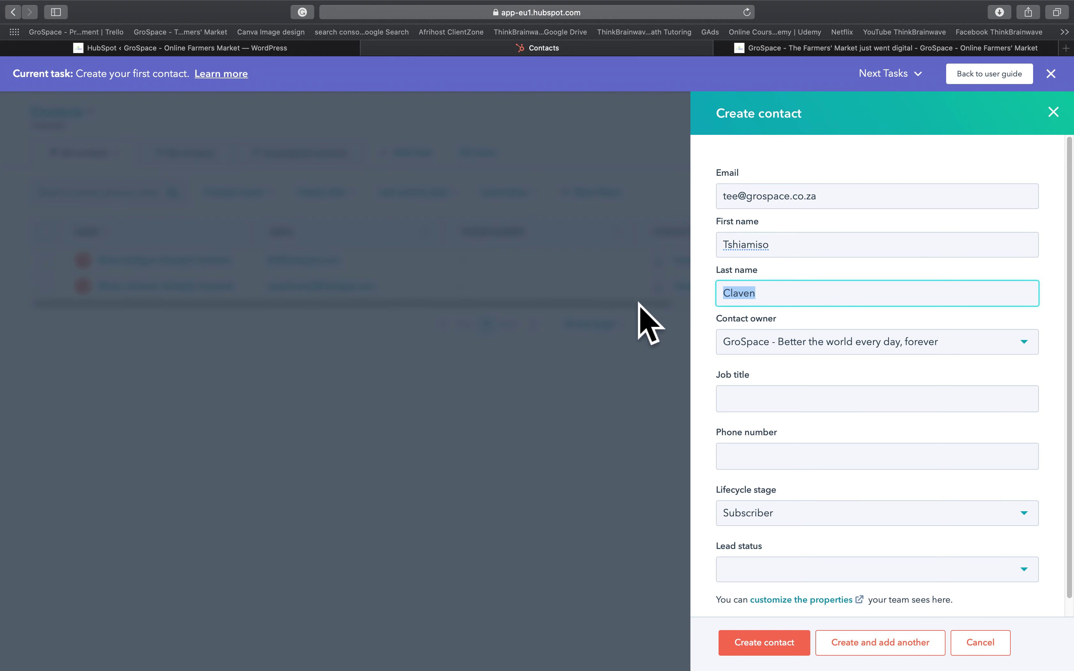
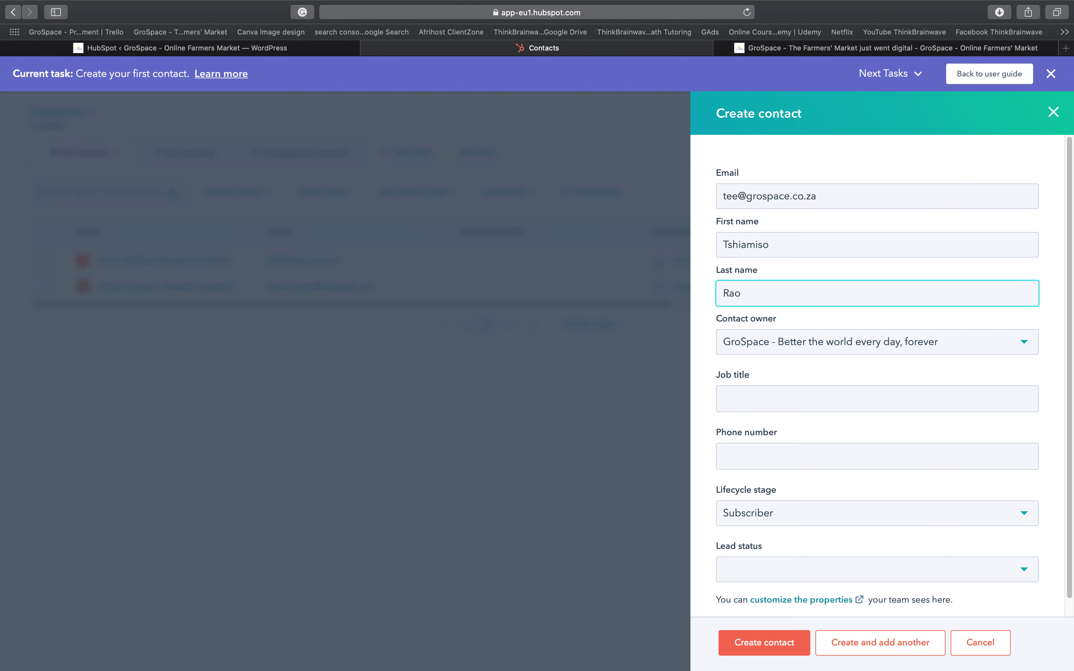
- Set the job title to Chief of Operations and enter the contact's phone number
click(802, 408)
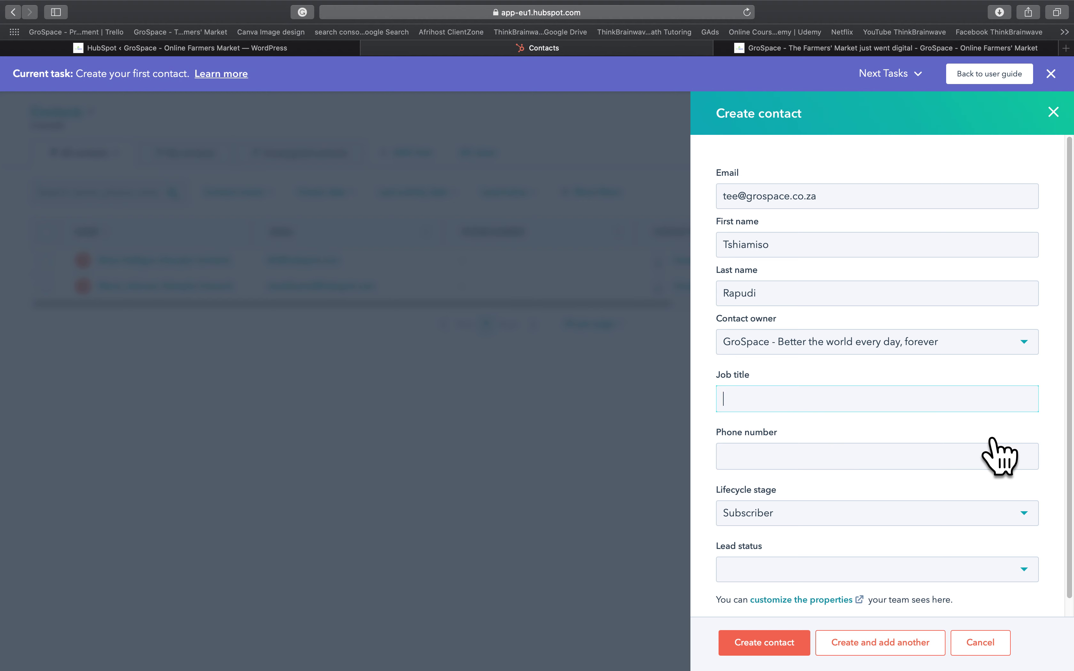
text(Chief )
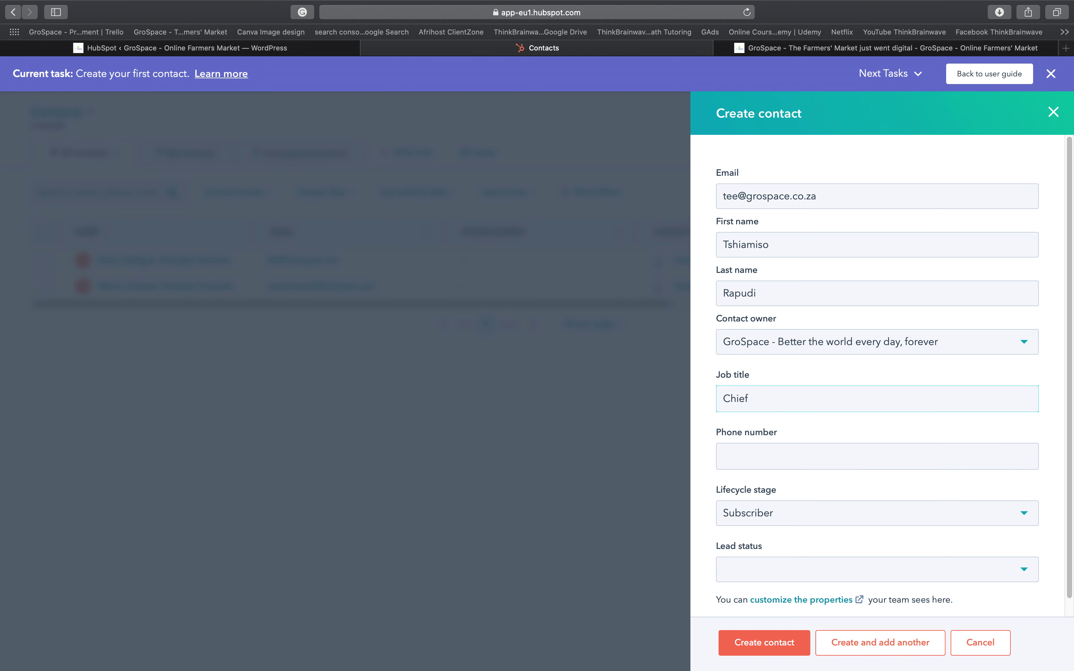
text(of Operations)
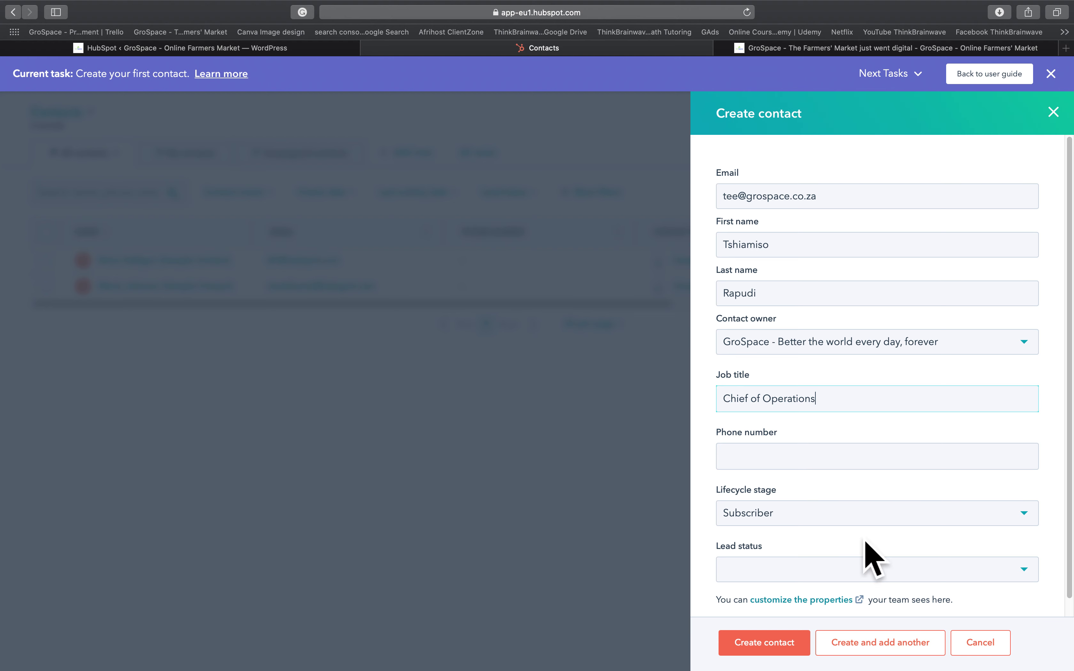
click(848, 462)
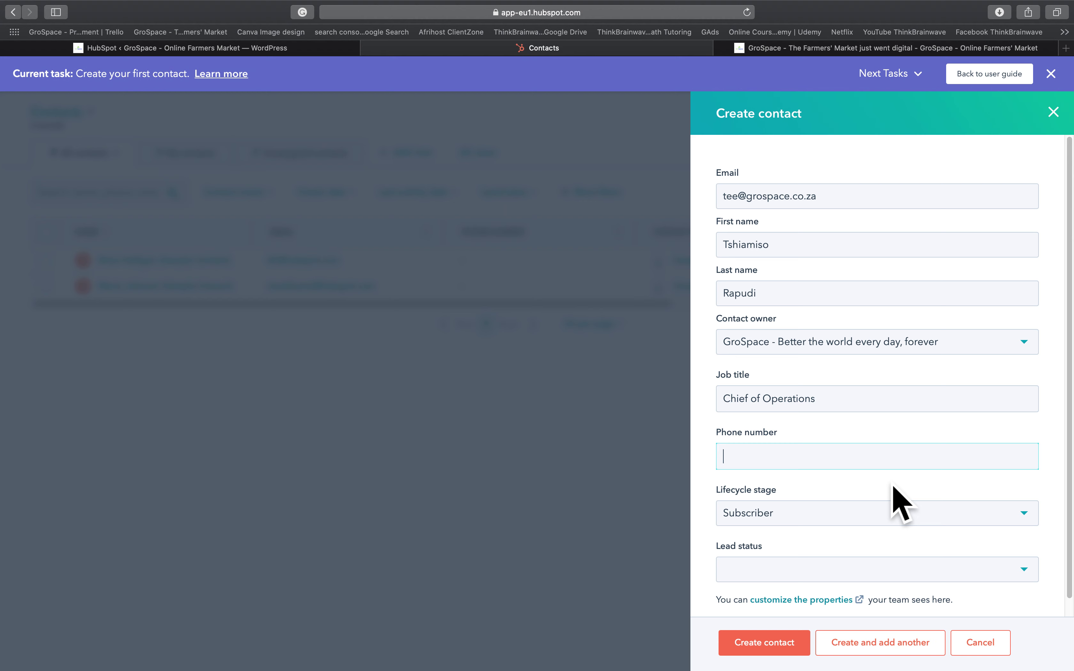
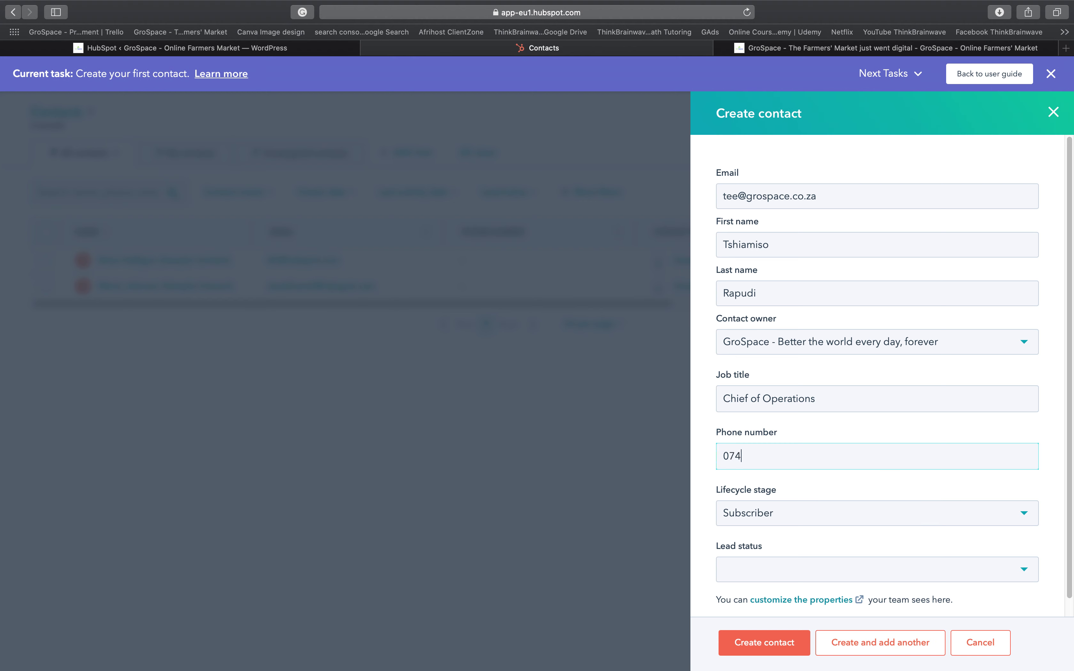
- Choose Evangelist from the Lifecycle stage dropdown
click(838, 525)
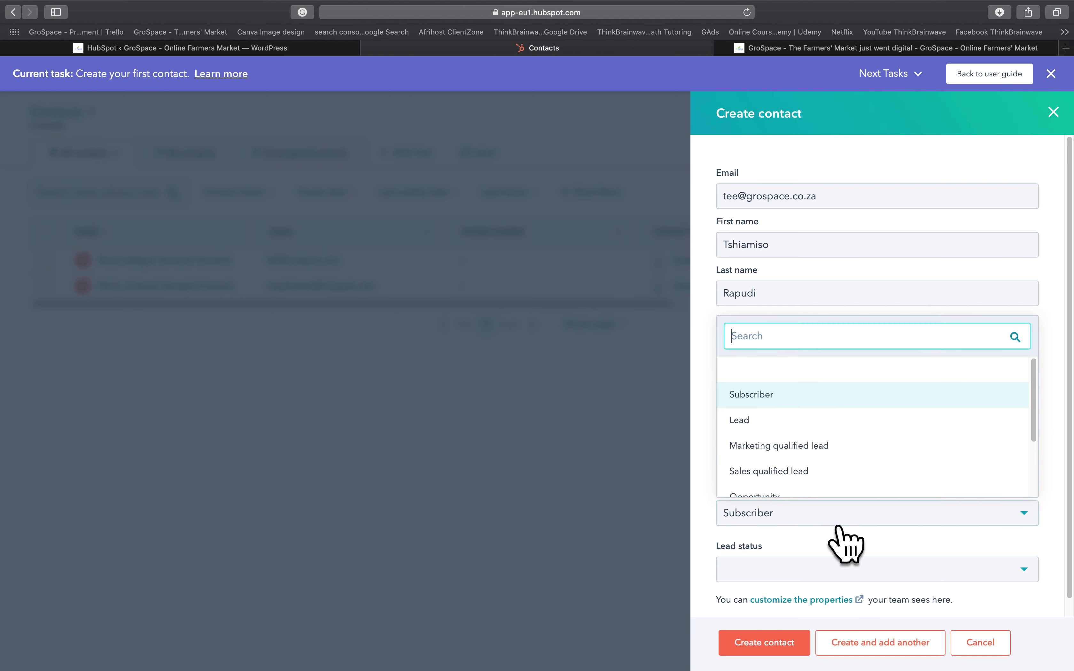
scroll(846, 544, down, 1)
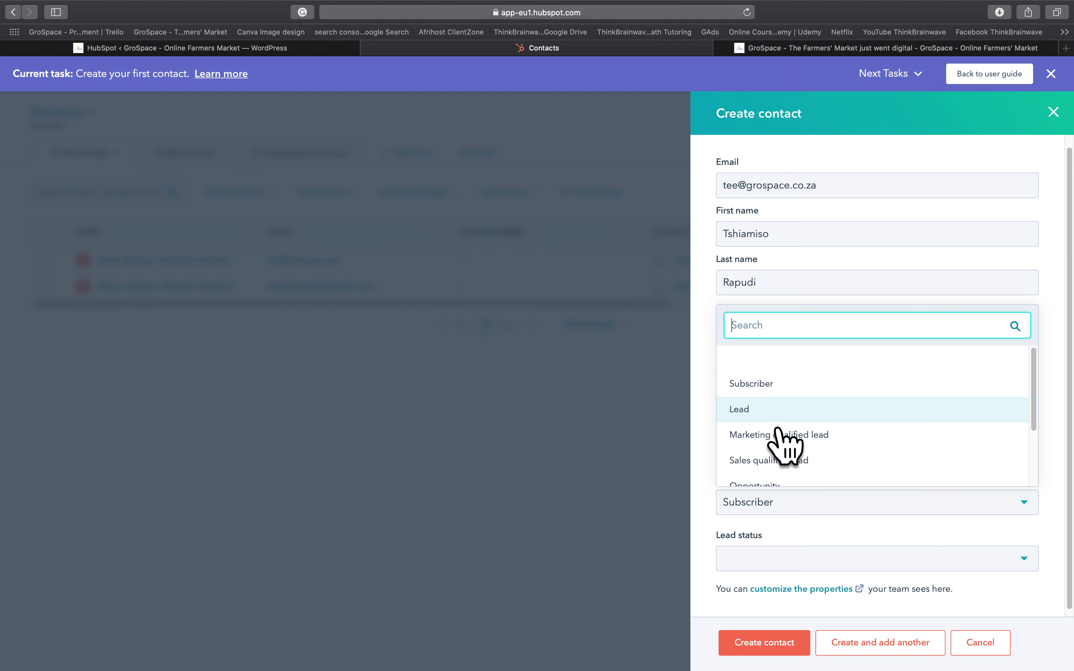
scroll(865, 444, down, 2)
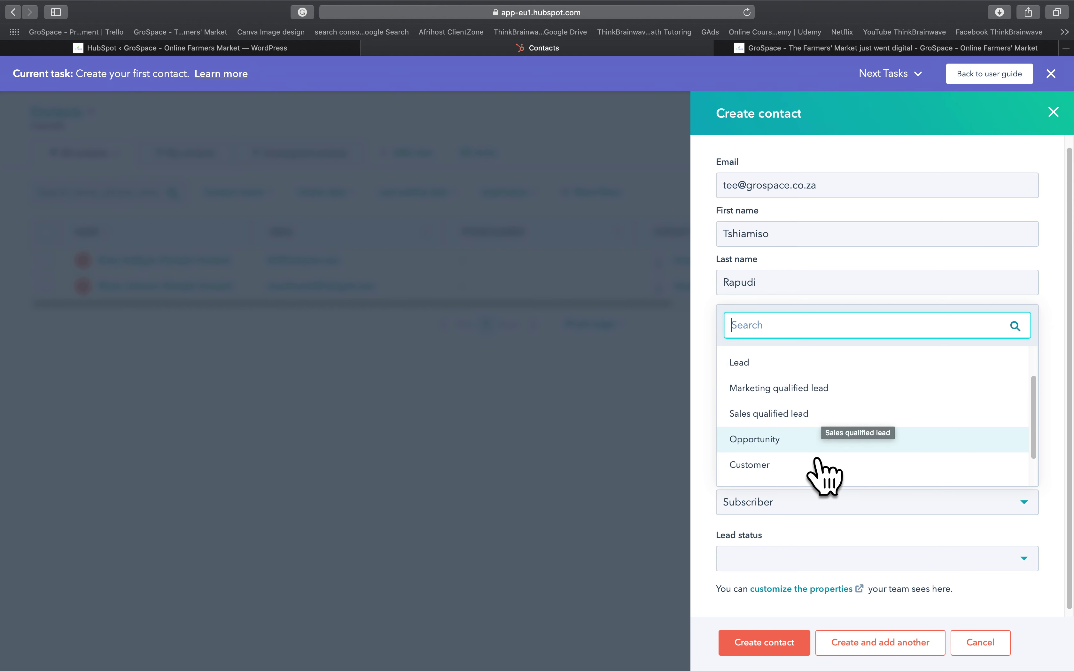
scroll(817, 462, down, 2)
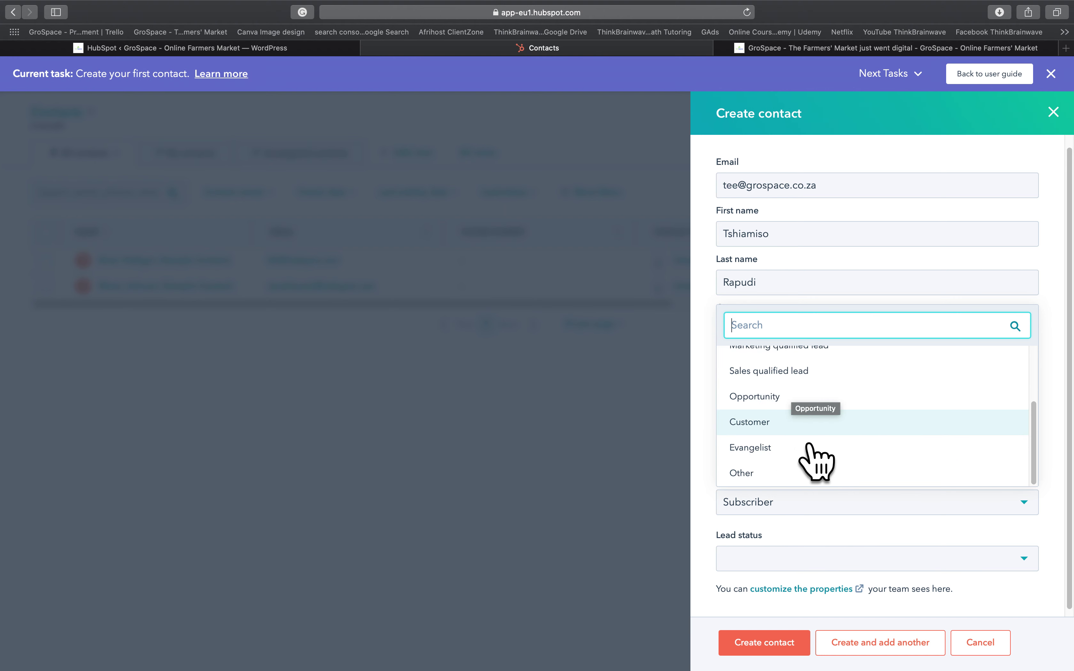
scroll(834, 434, up, 2)
scroll(815, 455, down, 2)
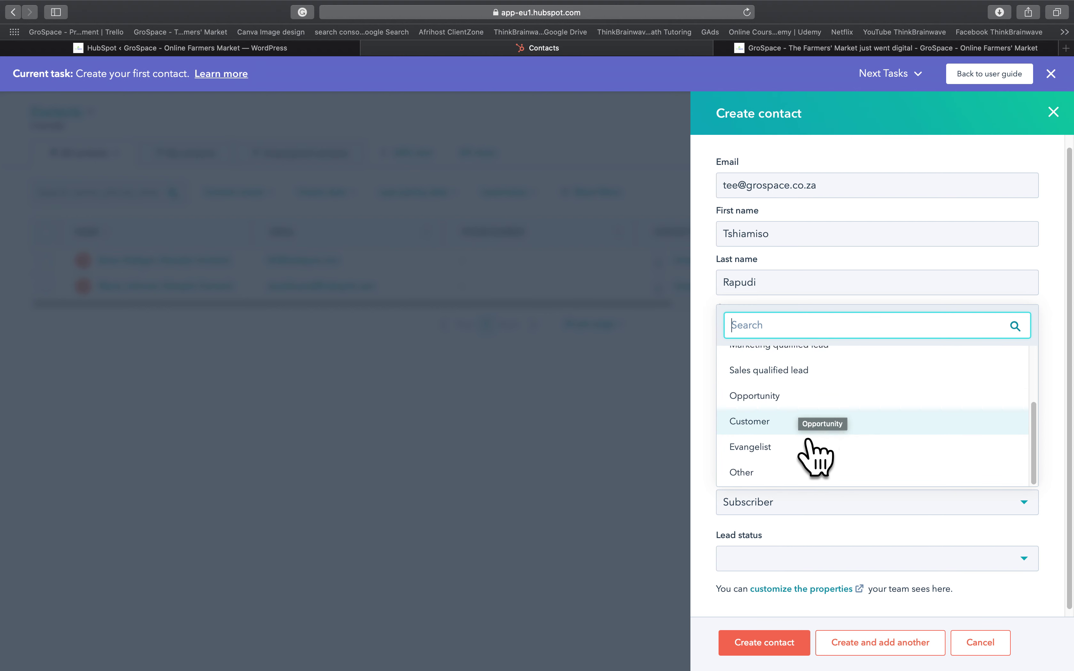
click(800, 448)
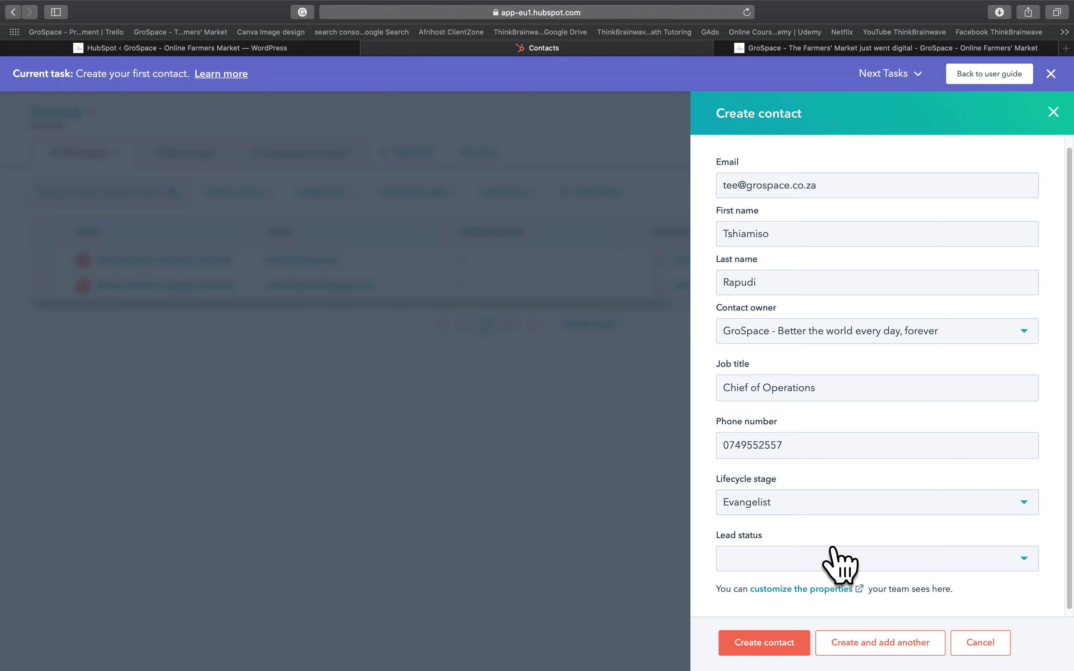
scroll(826, 502, down, 1)
- Choose New from the Lead status dropdown
click(804, 552)
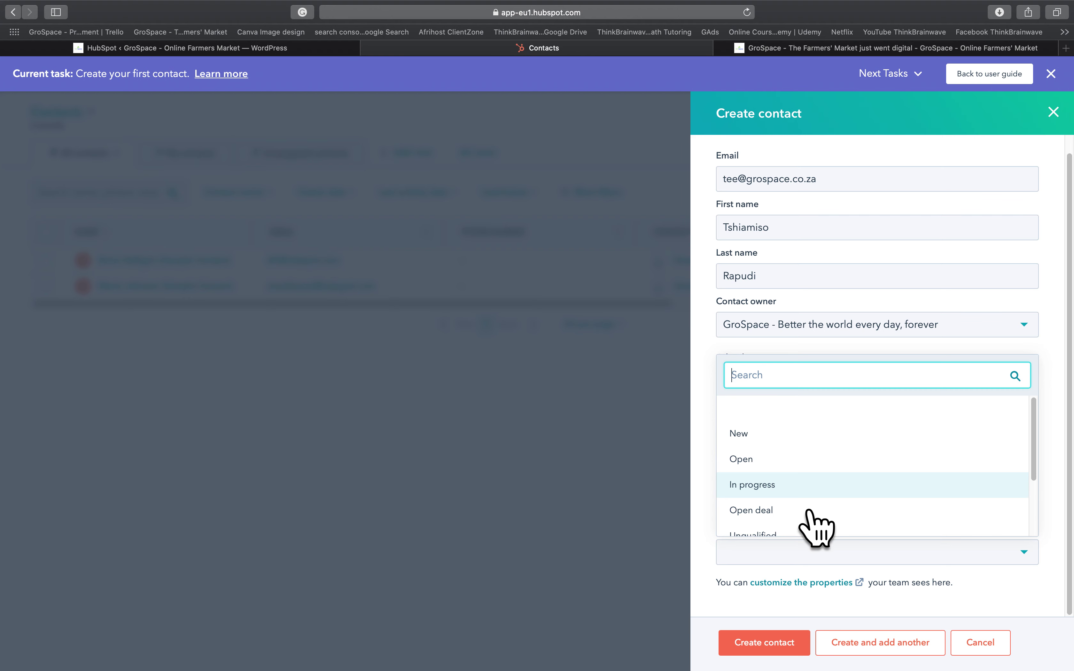
scroll(821, 511, down, 2)
scroll(867, 523, down, 2)
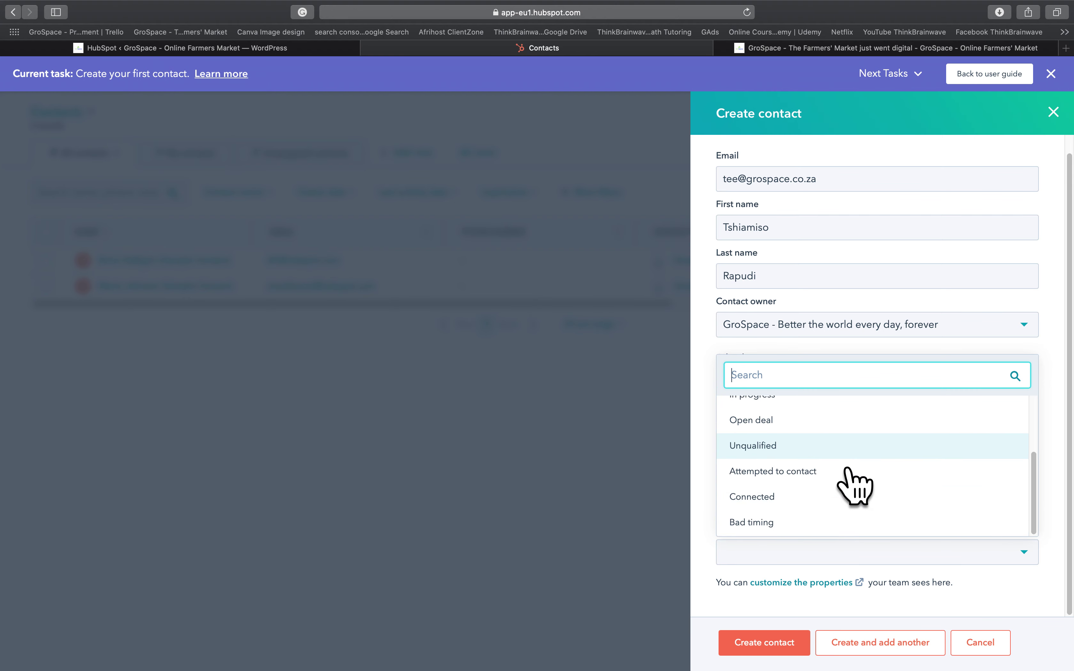
scroll(852, 486, up, 3)
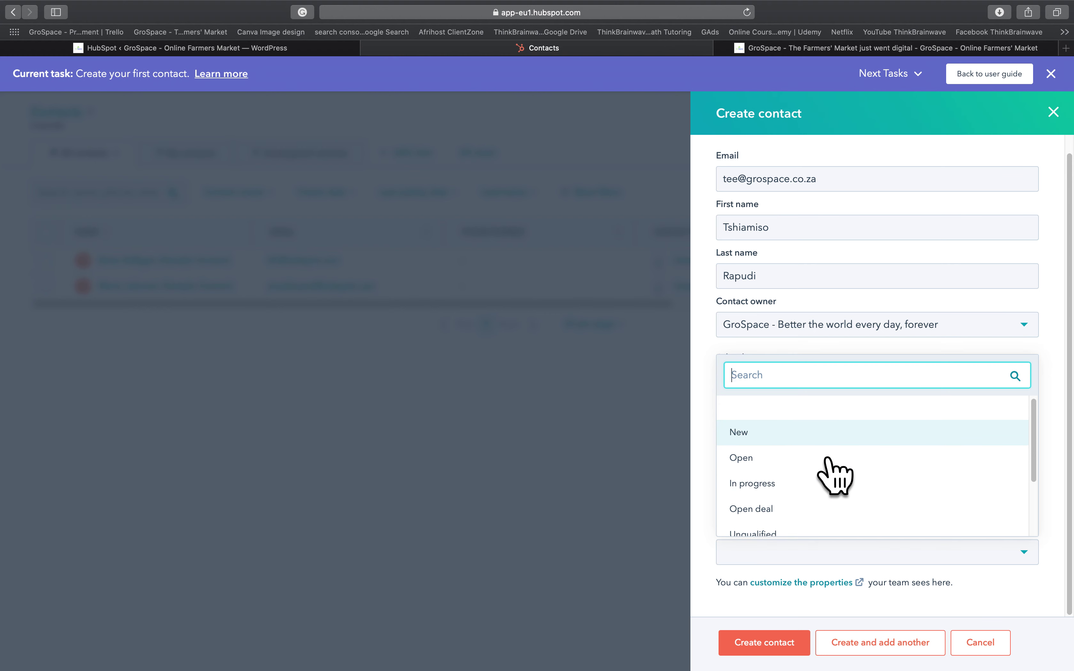
click(801, 445)
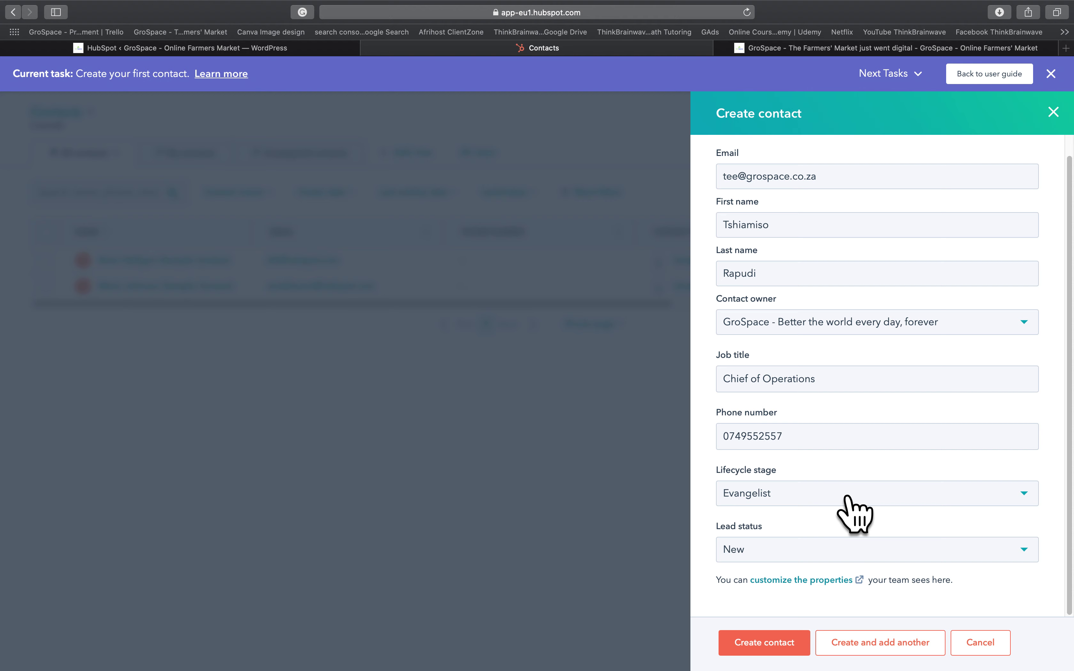
scroll(854, 515, up, 1)
- Save the new contact, finish the tour, and return to the User Guide at 25%
click(775, 655)
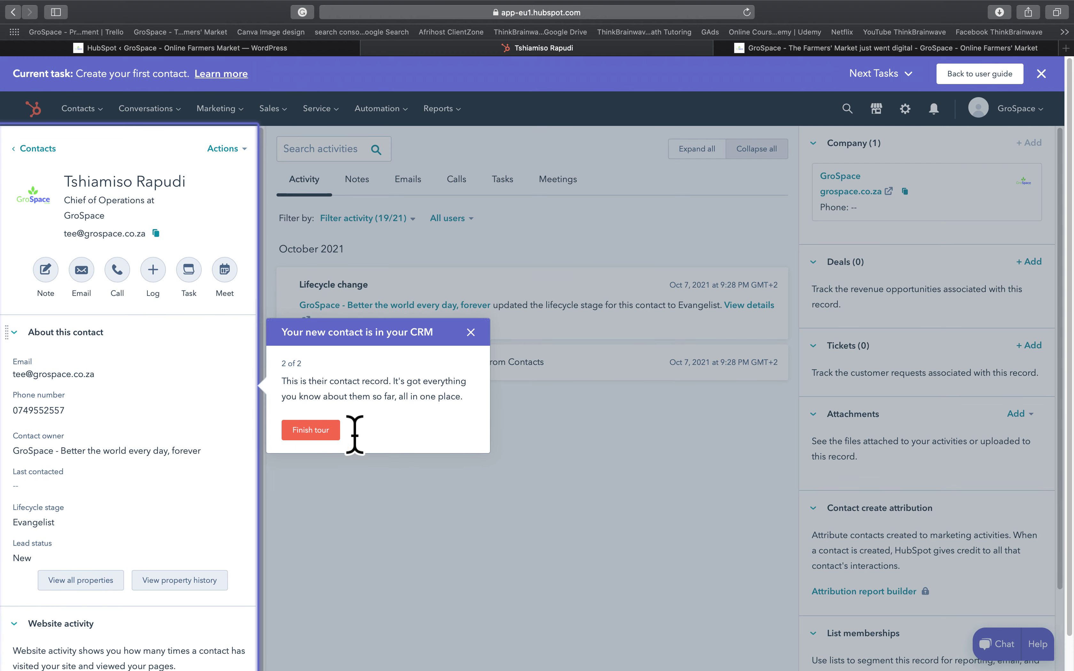
click(330, 461)
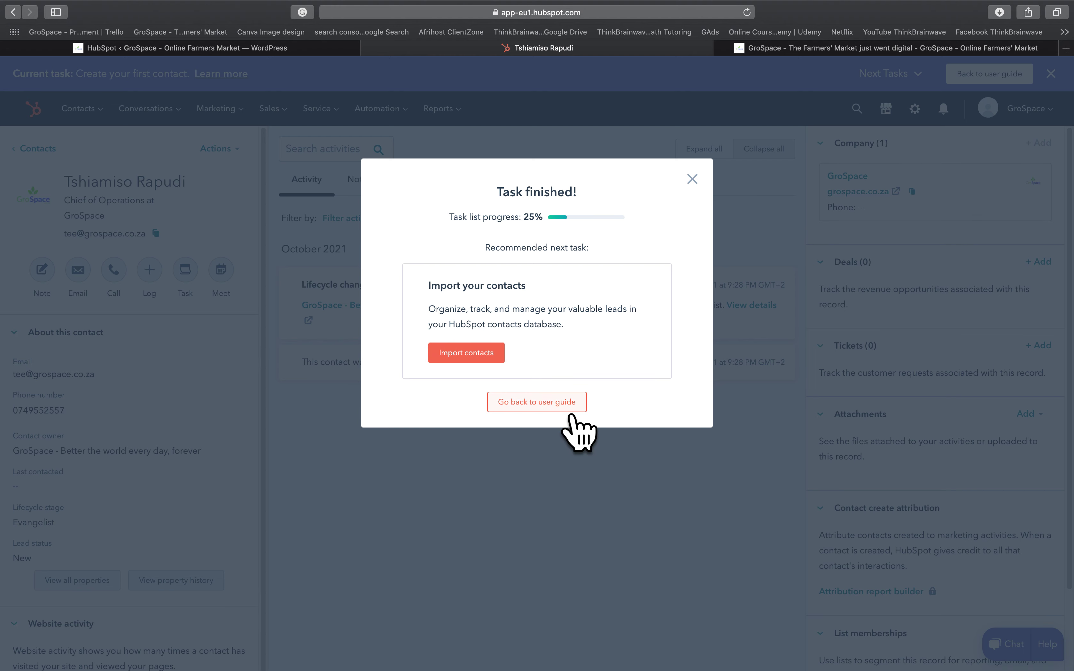
click(551, 408)
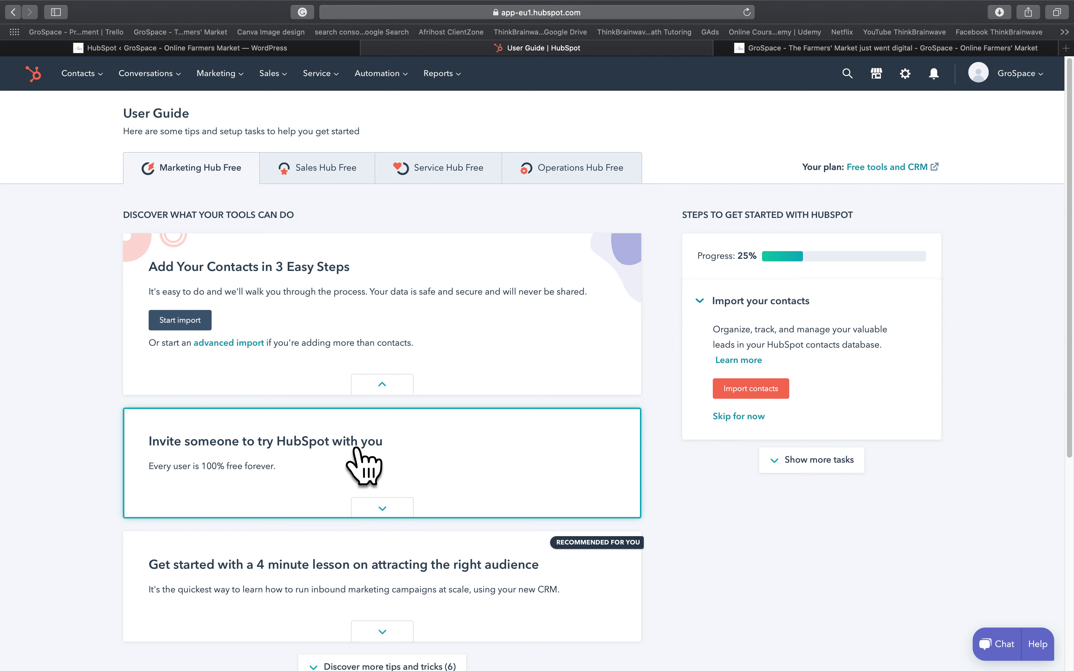
- Browse the User Guide and switch to the Sales Hub Free getting-started tips
scroll(388, 483, down, 5)
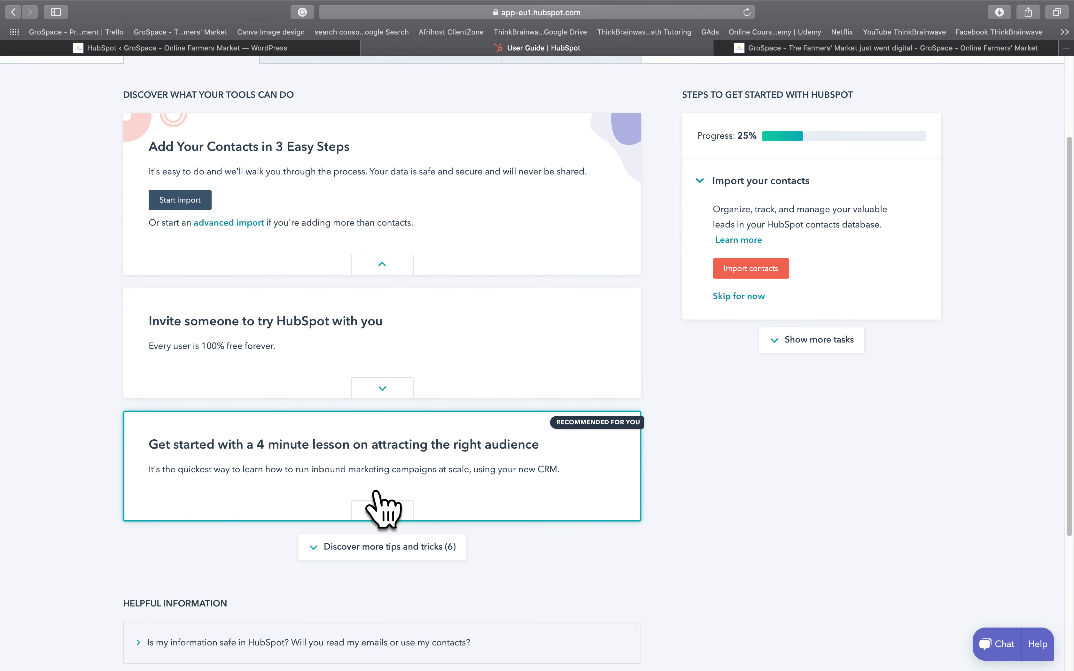
scroll(364, 419, up, 5)
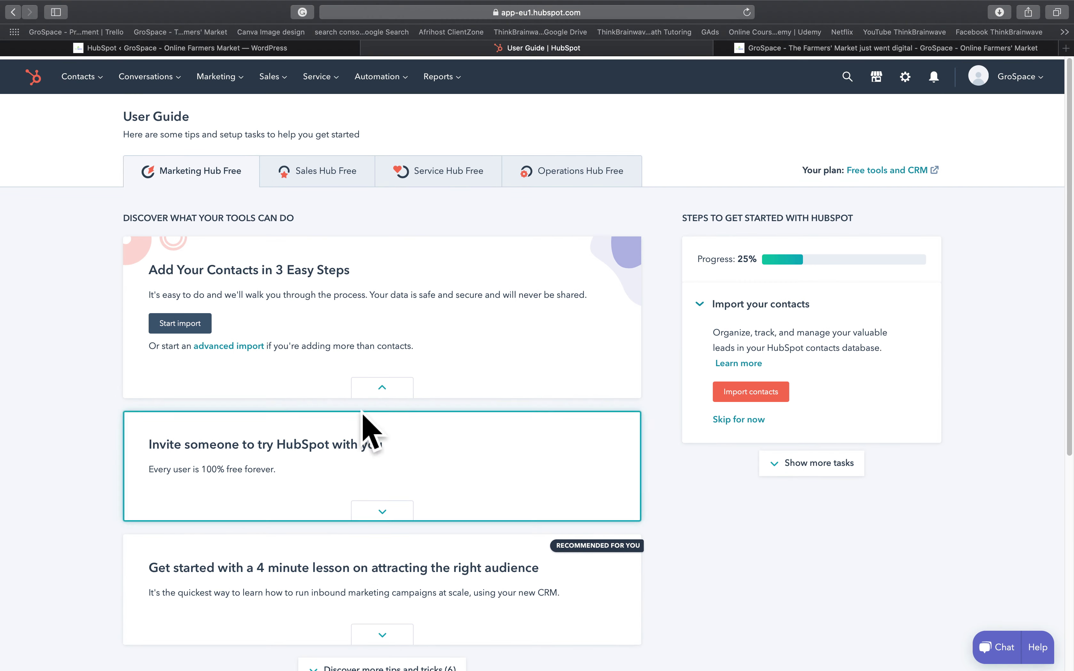
click(346, 194)
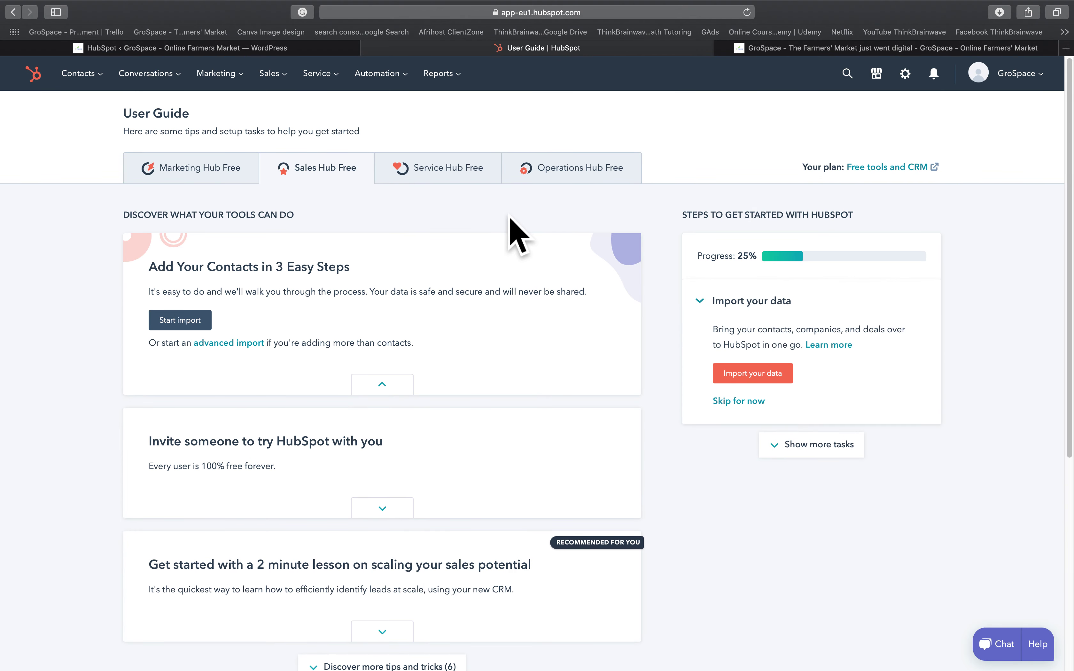
scroll(486, 292, down, 5)
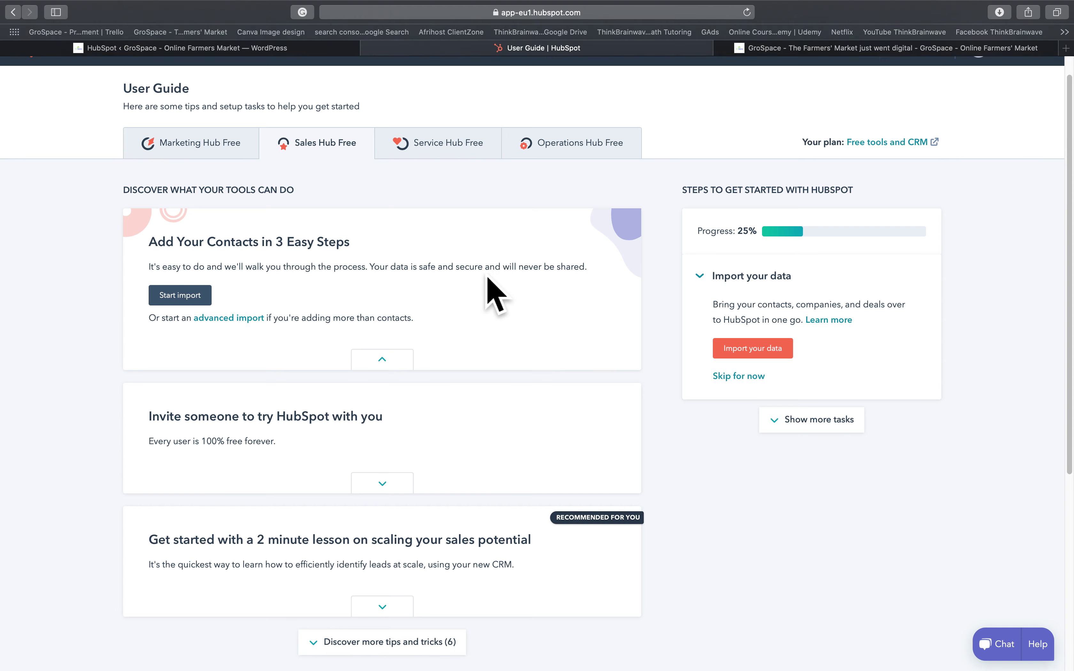
scroll(508, 304, down, 3)
scroll(508, 304, up, 6)
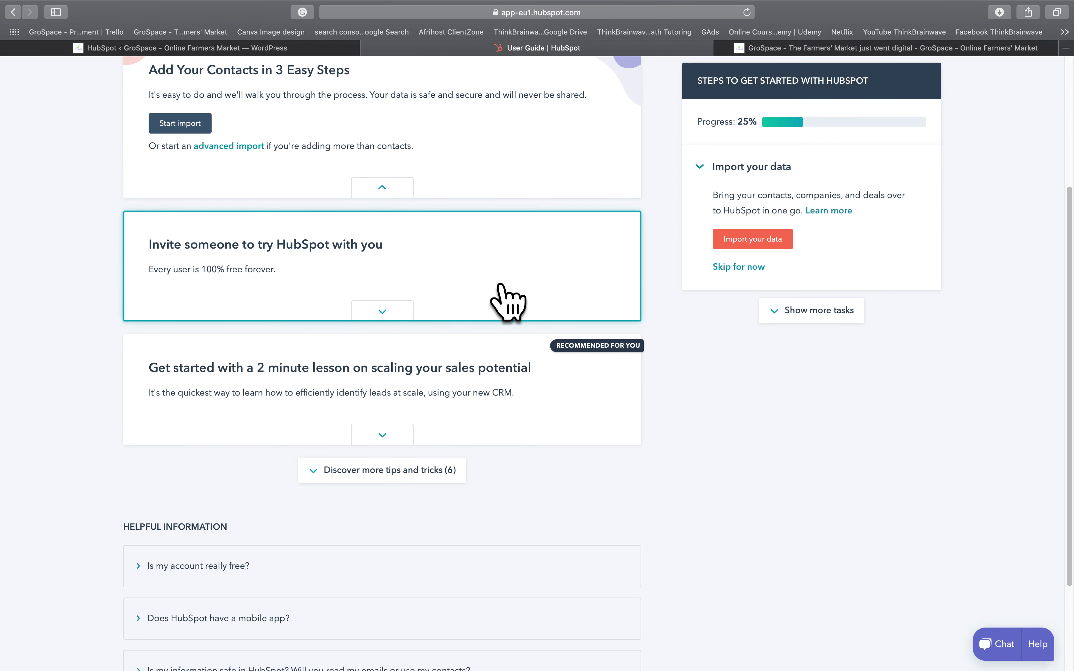
scroll(509, 304, down, 1)
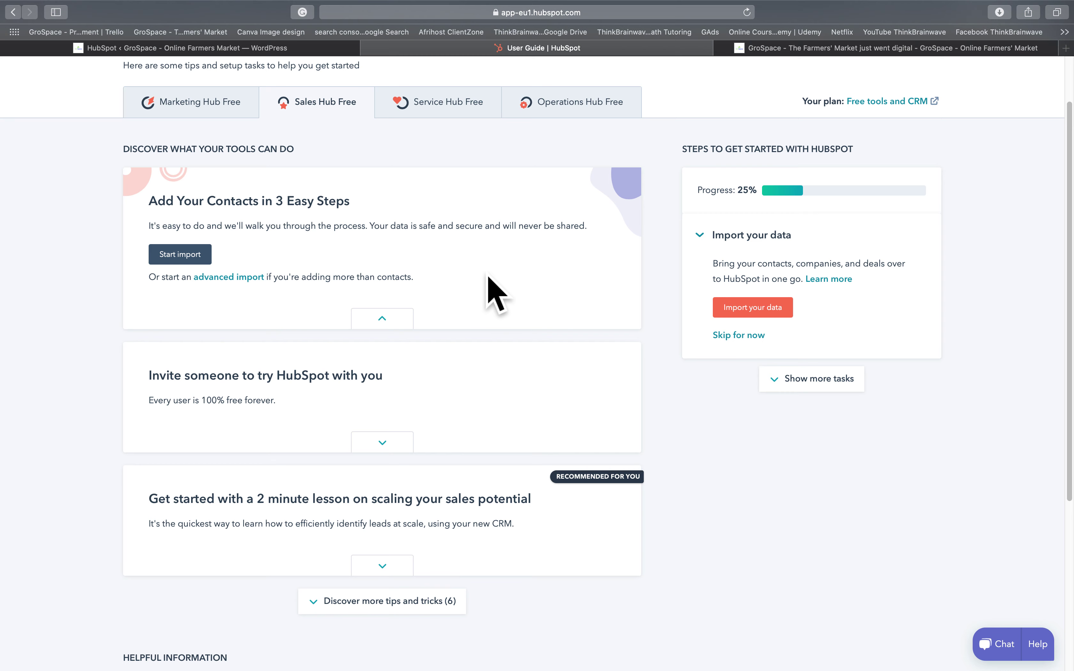
click(445, 114)
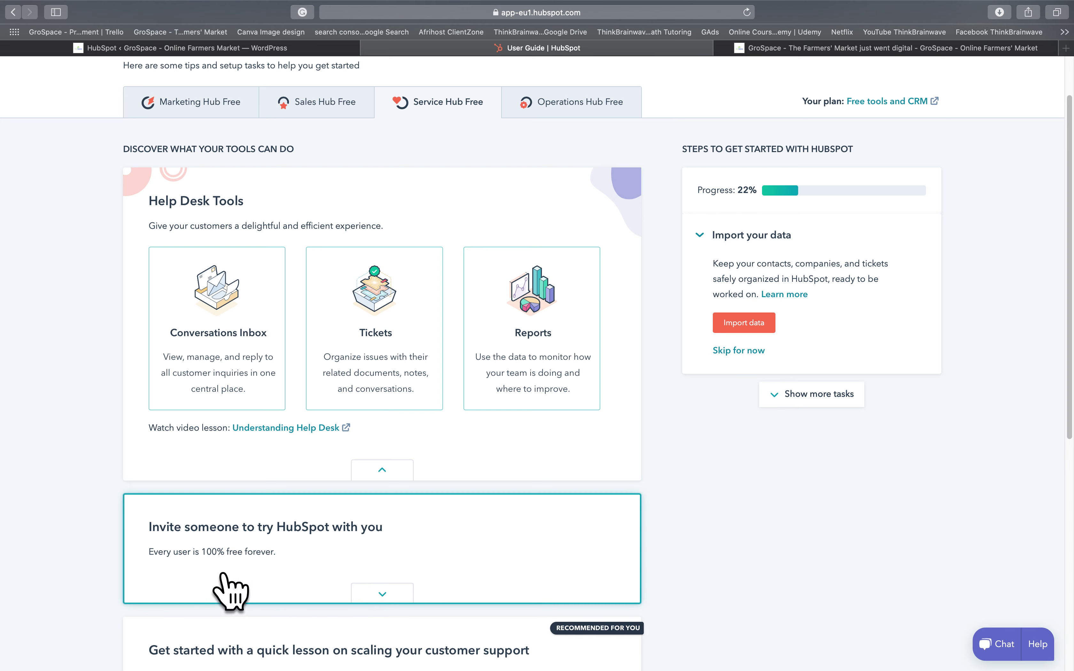
click(595, 109)
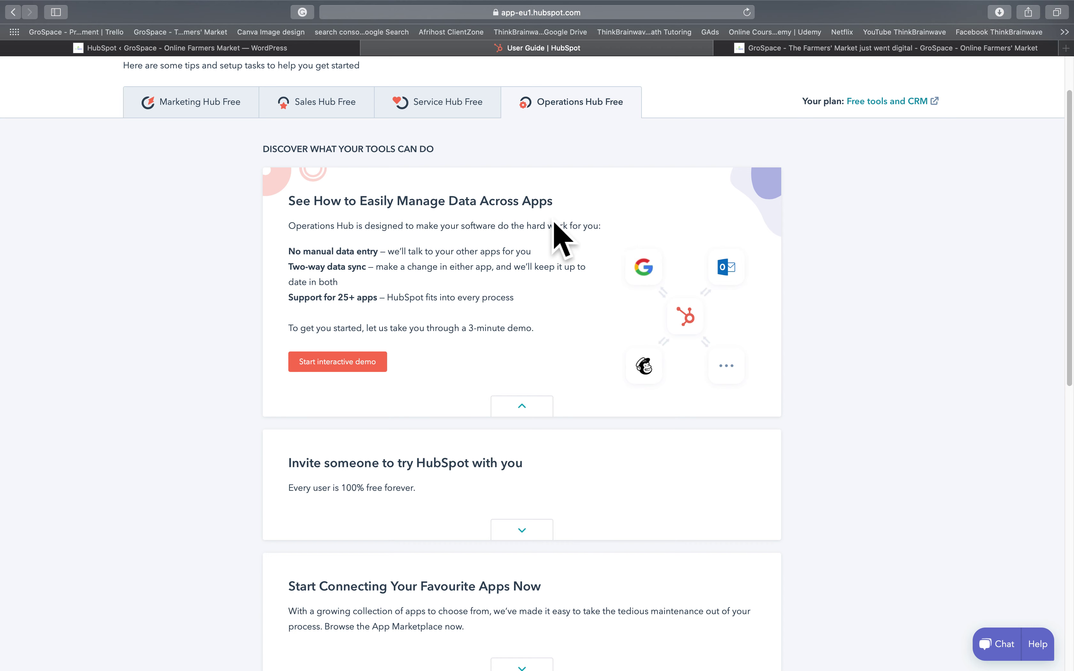
scroll(262, 134, down, 1)
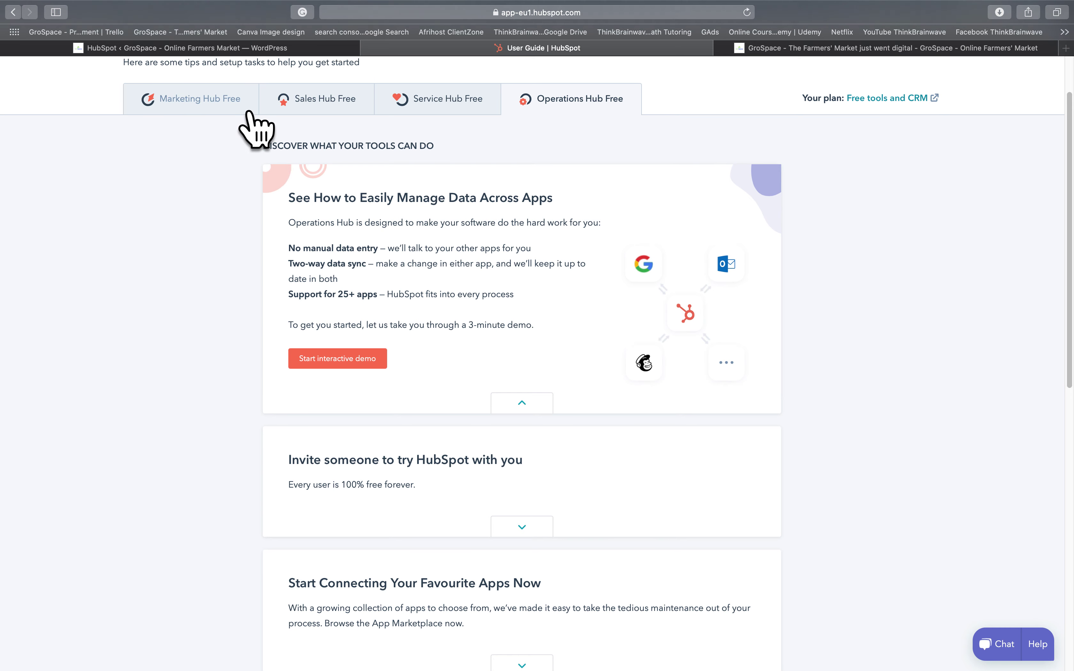
click(249, 112)
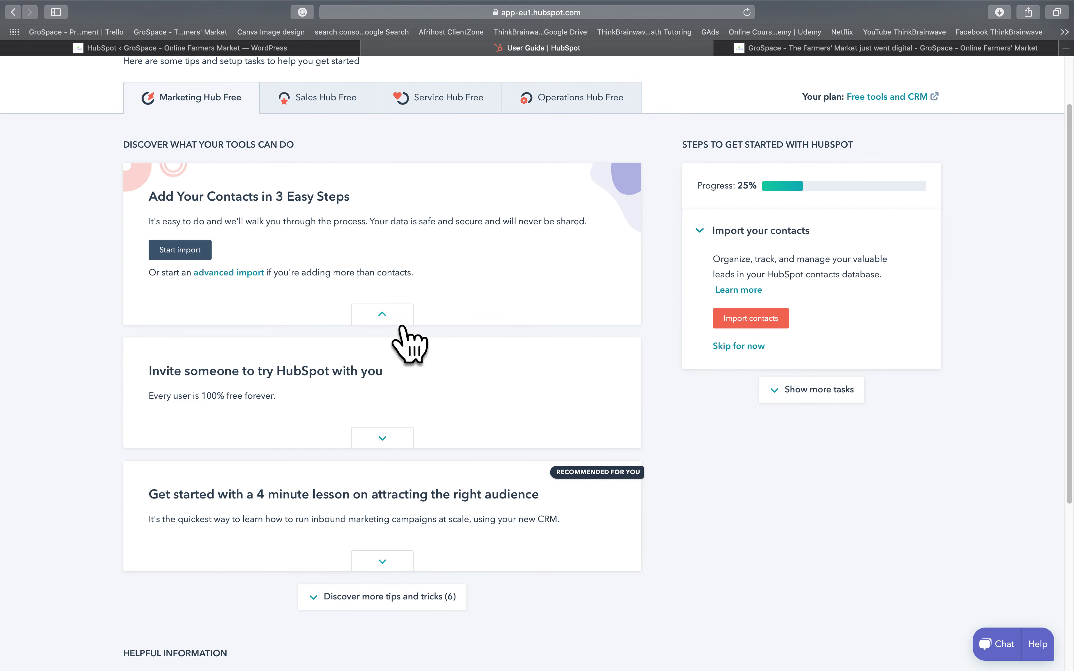
- Send a quick invite to the teammate's e-mail address with 'Make super admin' kept ticked
click(393, 316)
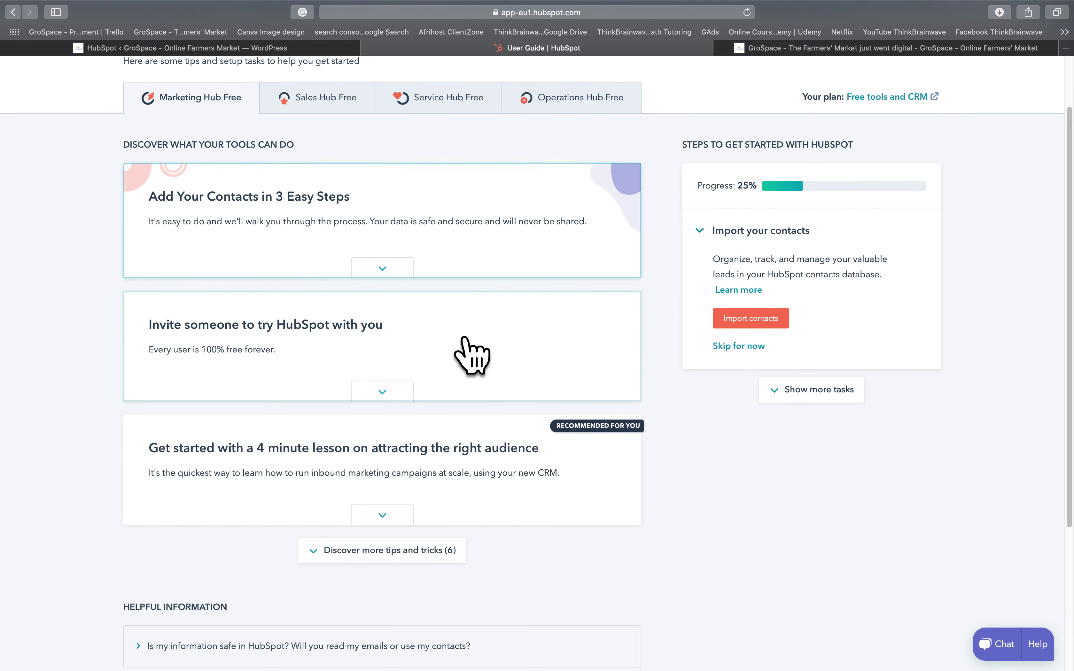
click(283, 360)
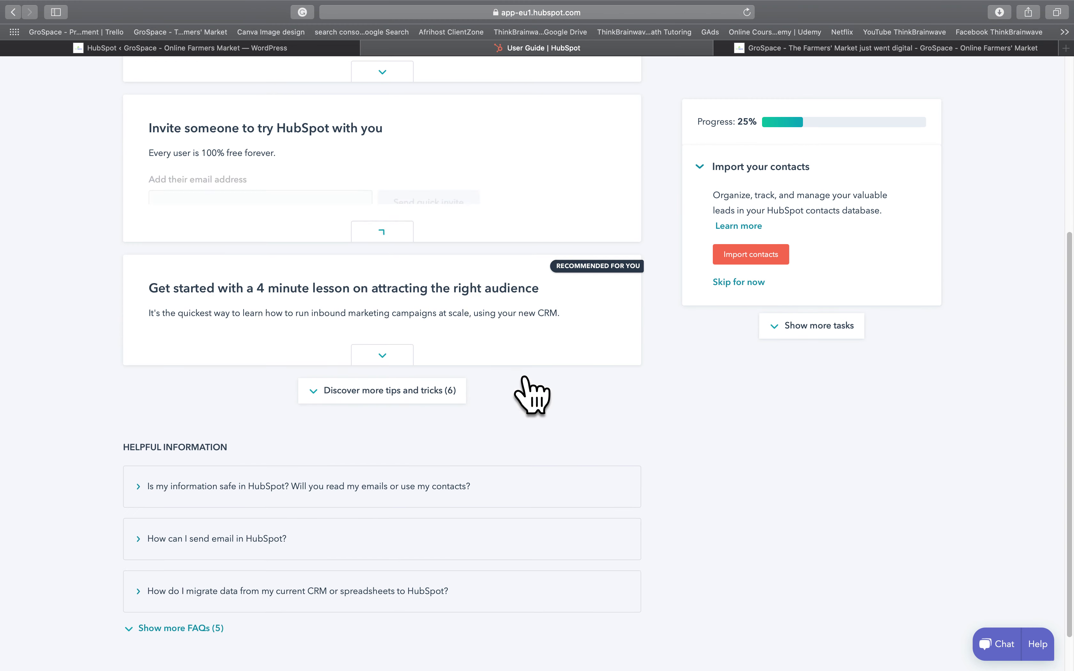
click(326, 218)
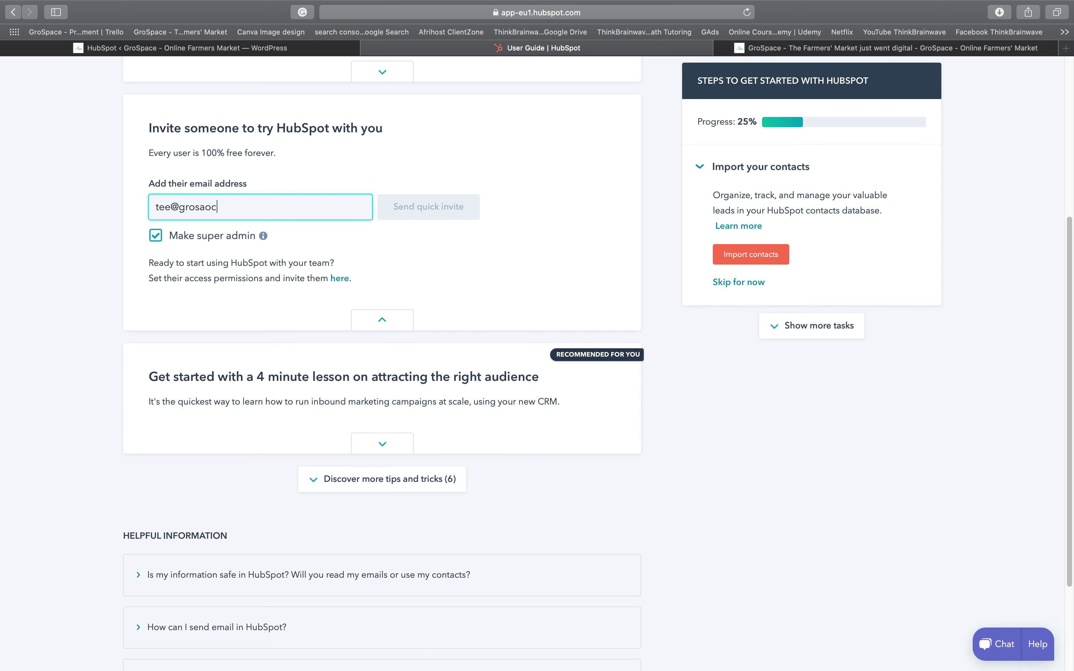
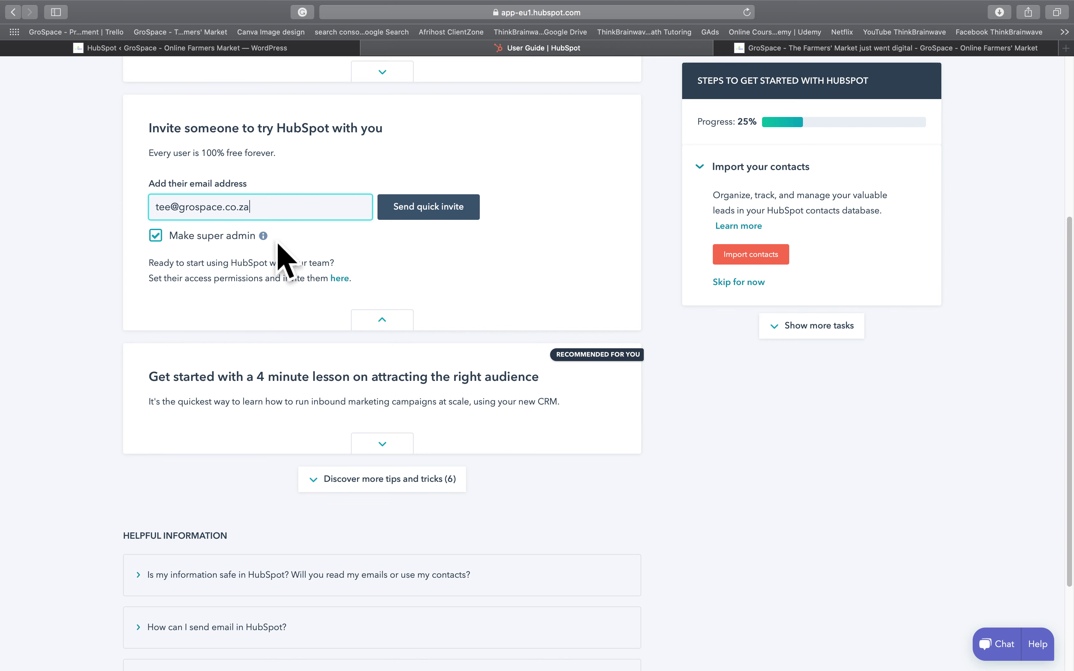
mouse_move(274, 245)
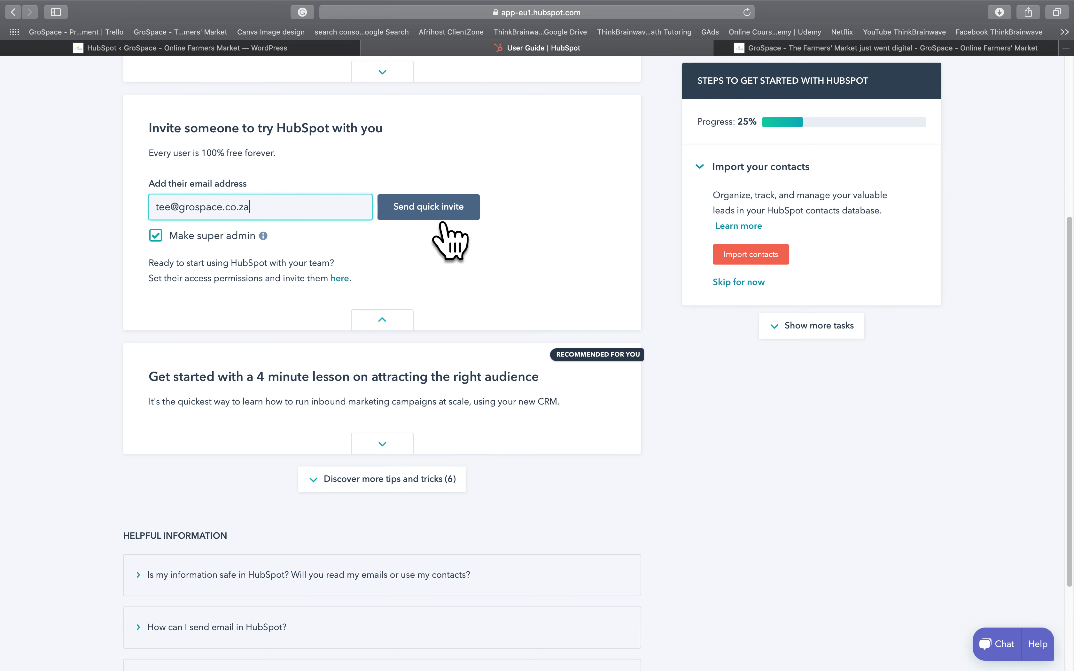
click(452, 214)
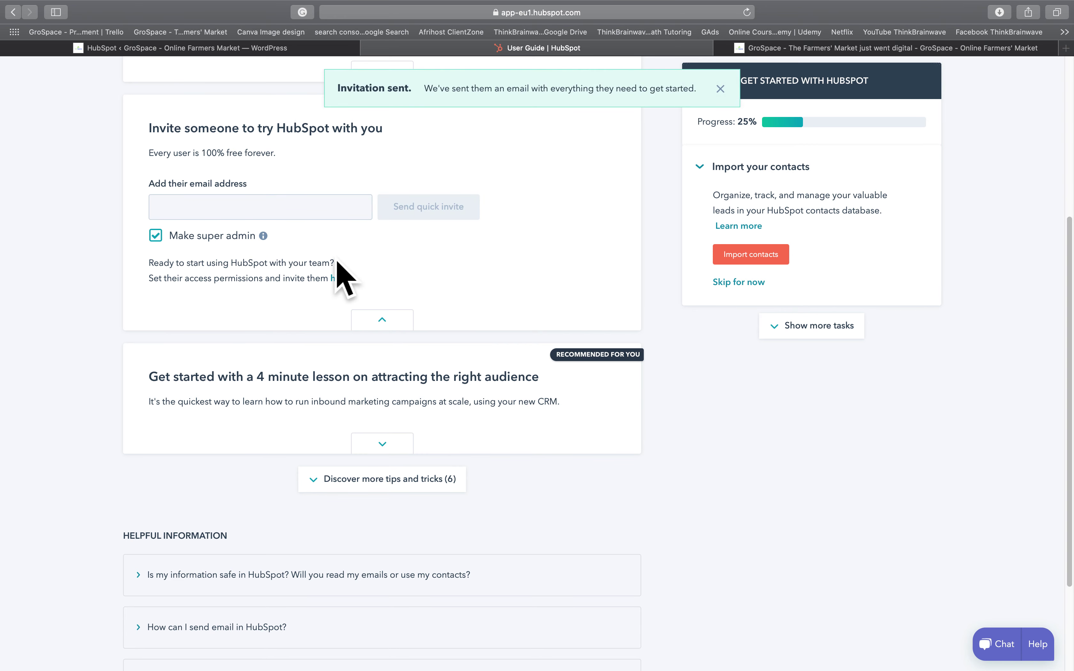
click(400, 330)
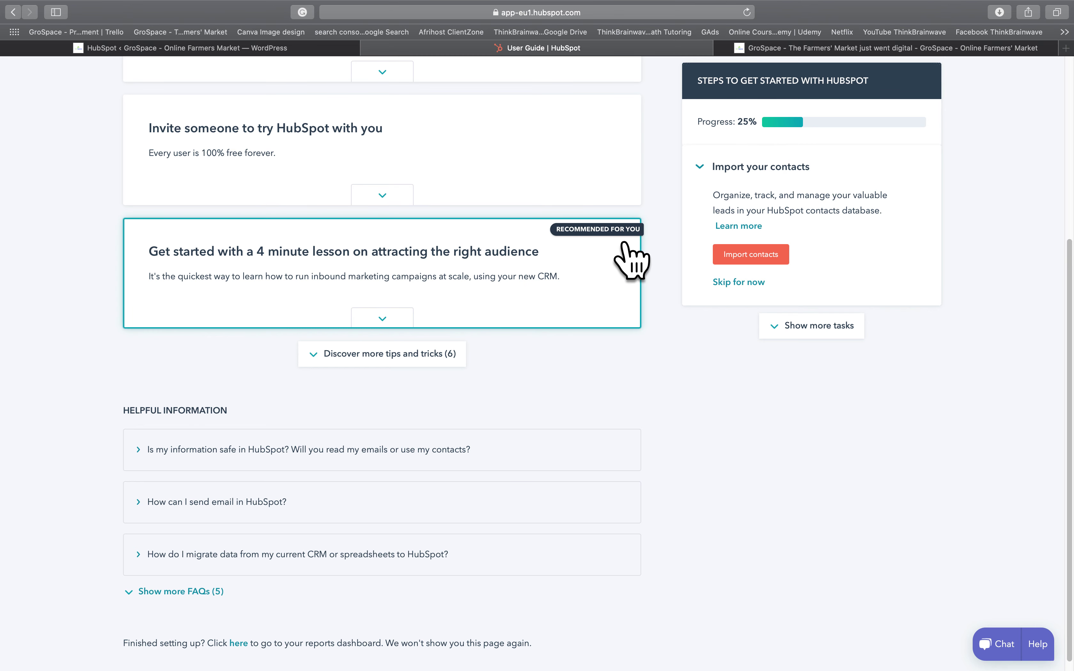
- Expand the 4-minute 'Capturing Your Leads with HubSpot Free Tools' lesson card and review its details
click(376, 266)
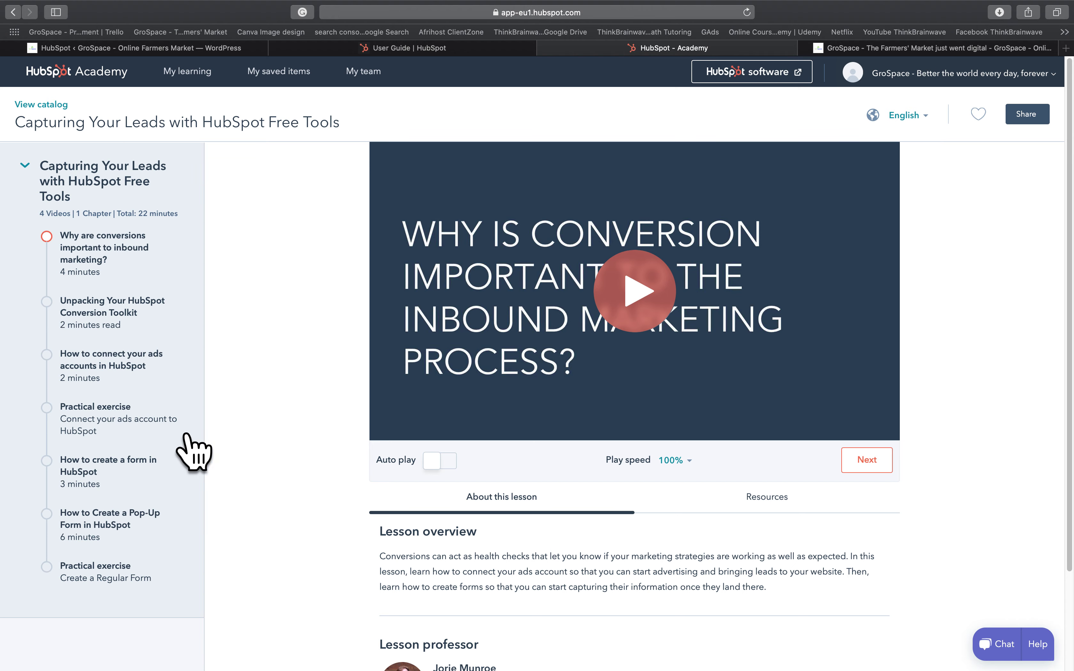
scroll(419, 491, down, 5)
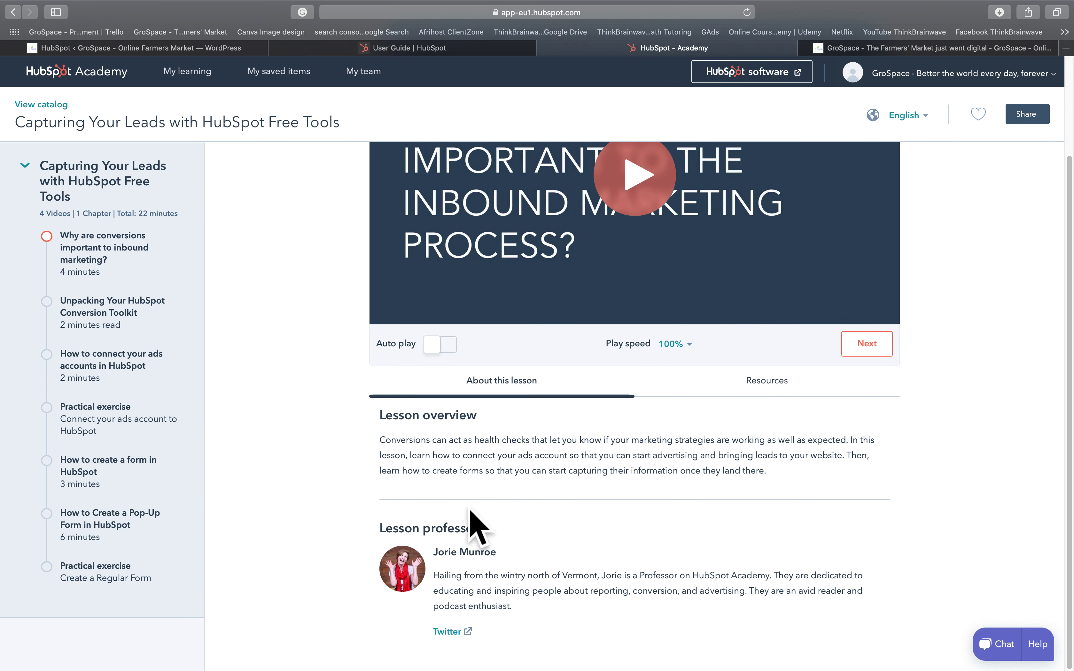
scroll(303, 395, up, 5)
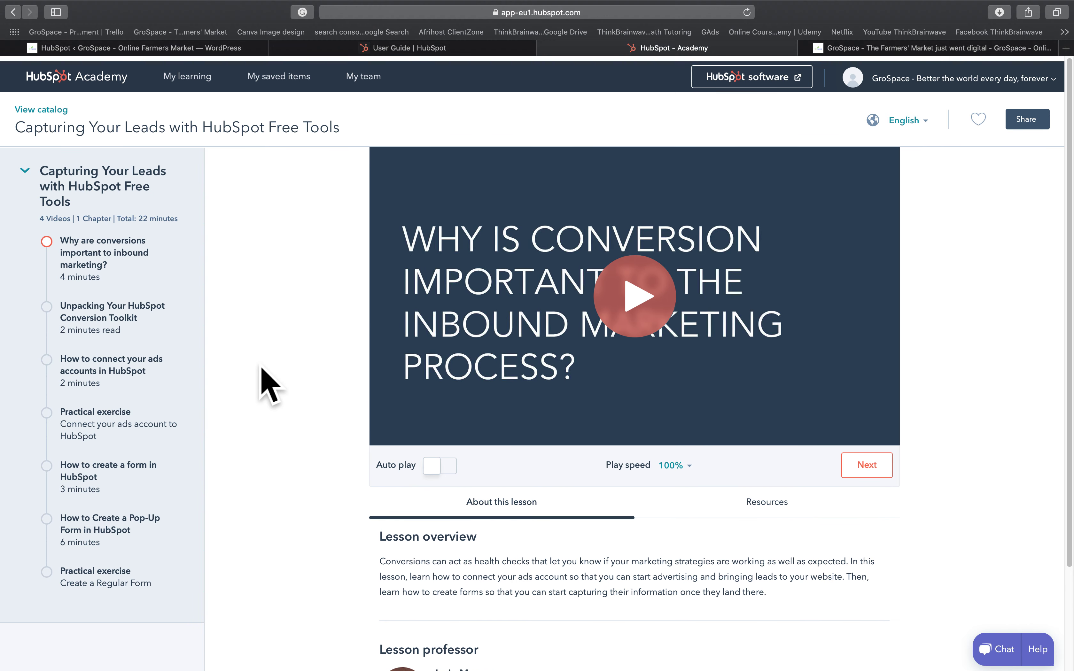